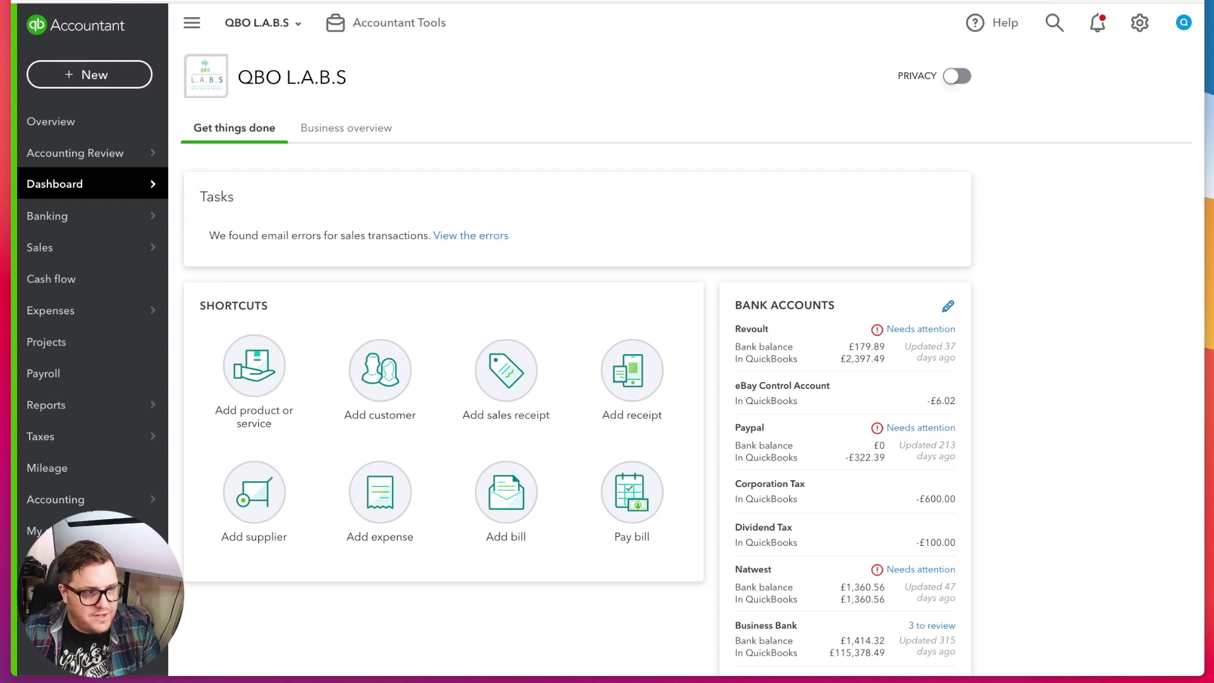
# Open a blank journal entry form to look at it and close it without saving.
pyautogui.click(92, 74)
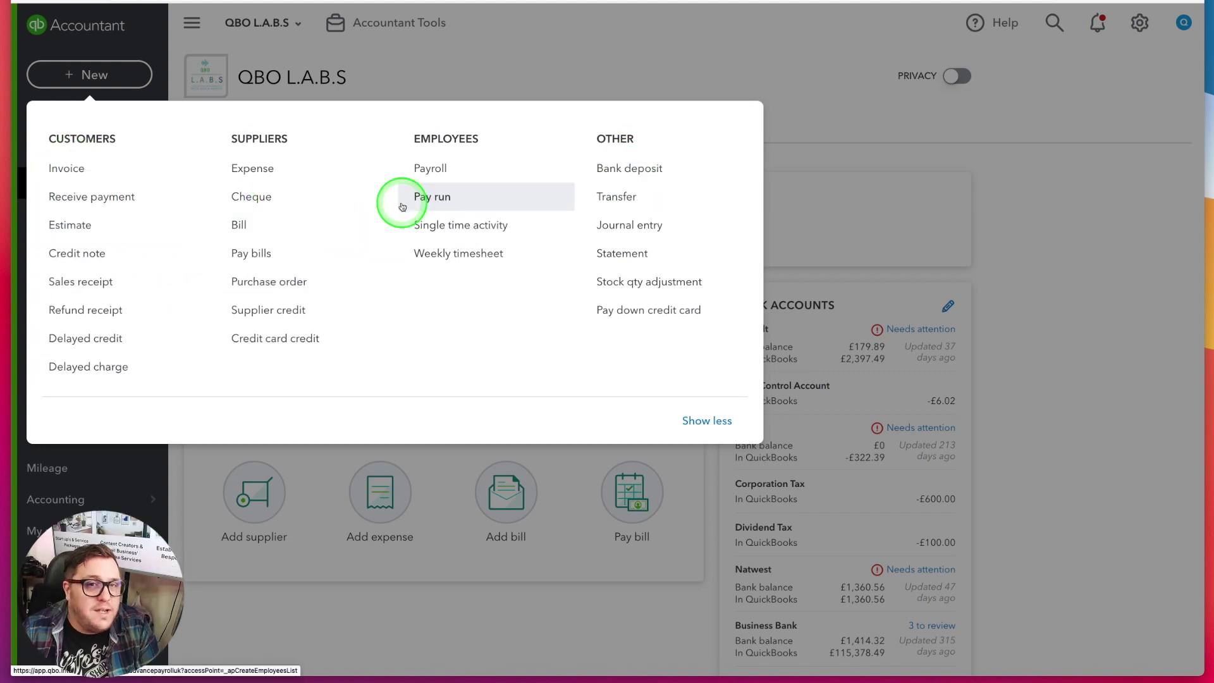
pyautogui.click(629, 226)
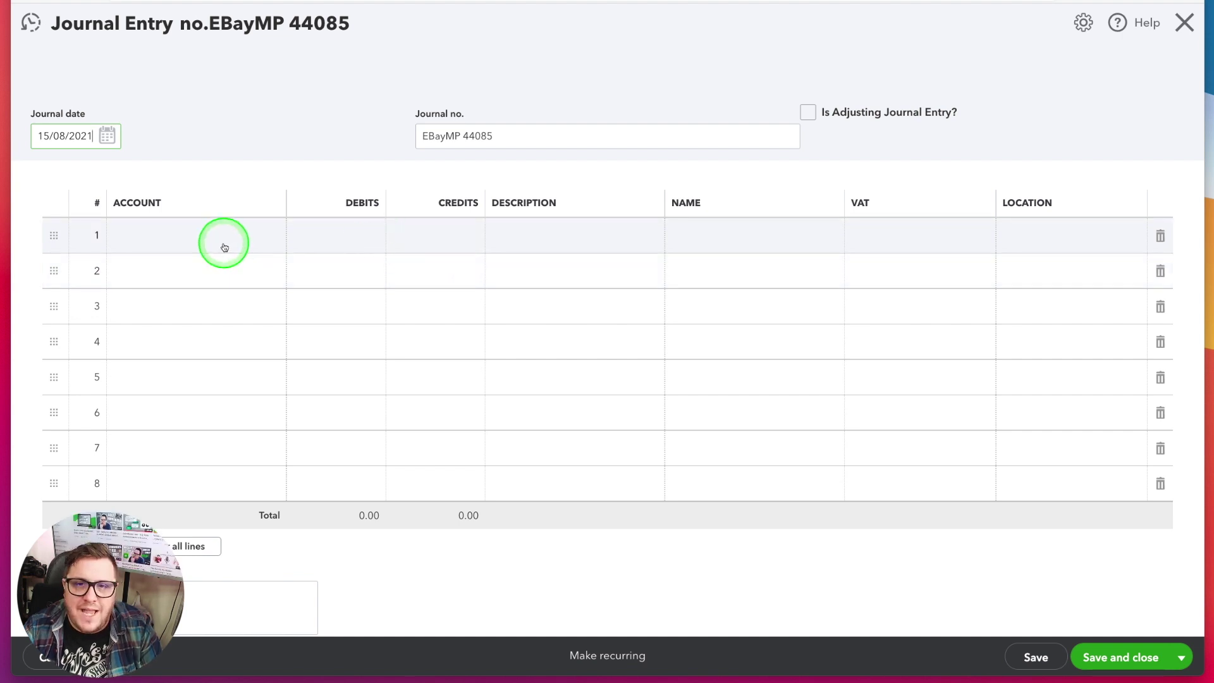
pyautogui.click(1184, 23)
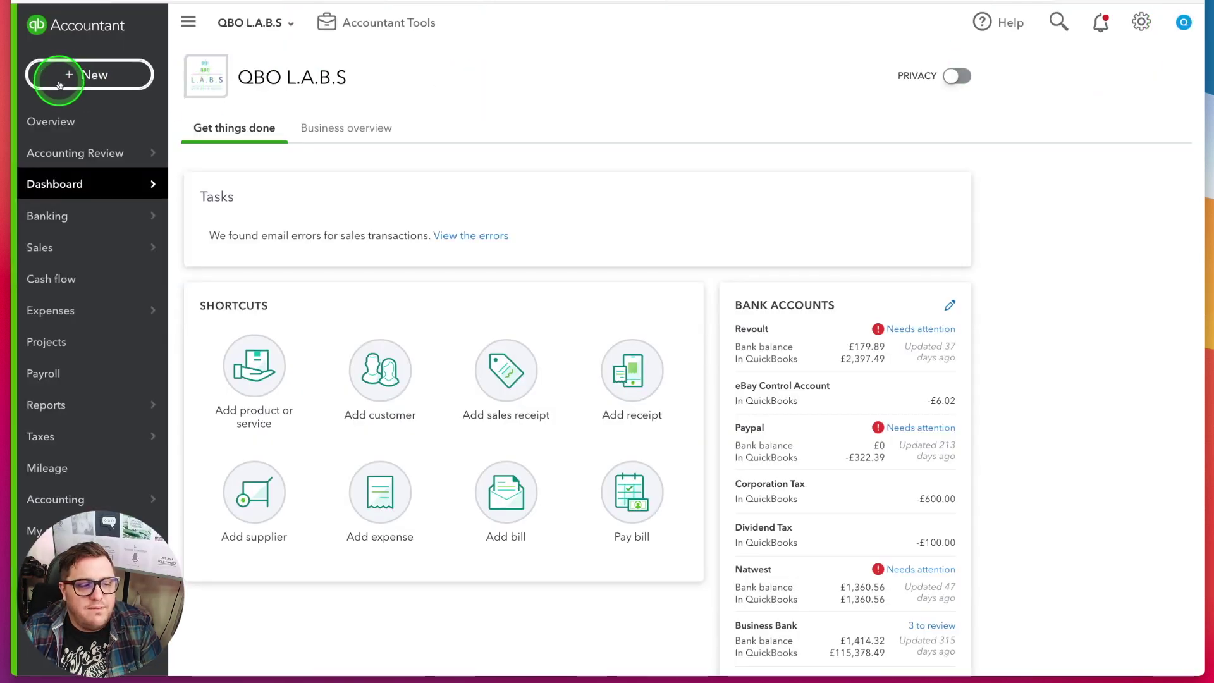
# Start a new sales receipt for the customer A Customer.
pyautogui.click(940, 234)
pyautogui.click(75, 86)
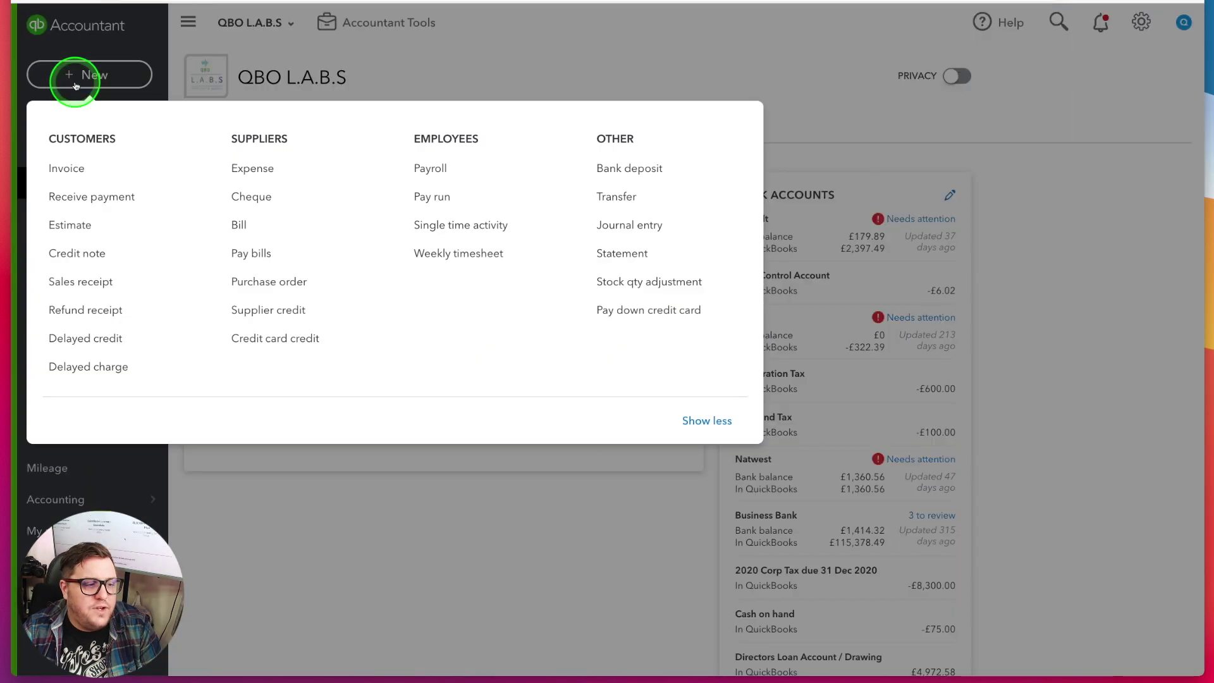
pyautogui.click(104, 281)
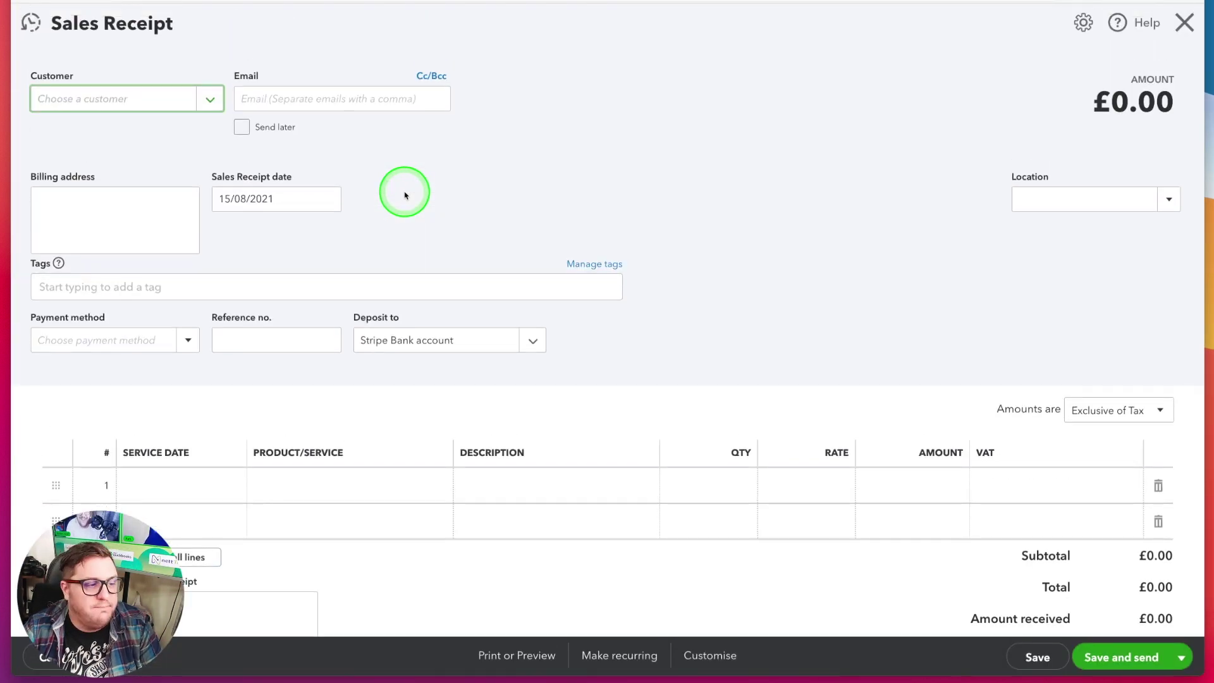
pyautogui.click(209, 100)
pyautogui.click(82, 173)
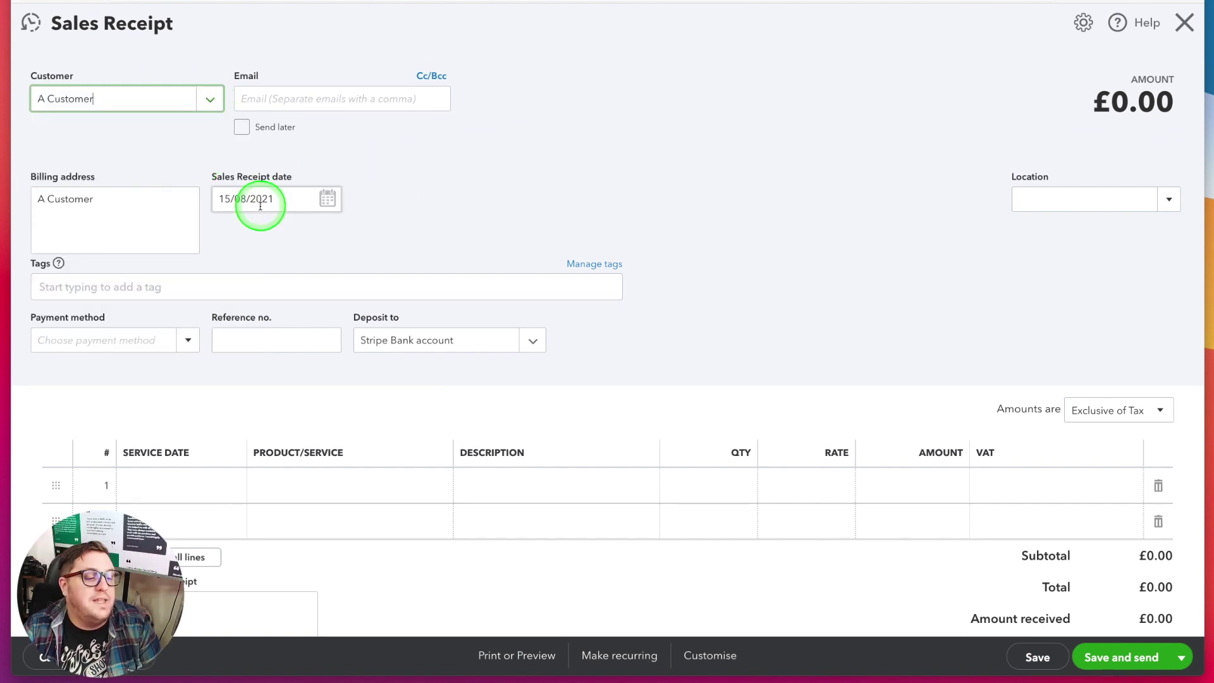
# Set the sales receipt's deposit account to Business Bank.
pyautogui.click(514, 339)
pyautogui.scroll(3, 538, 440)
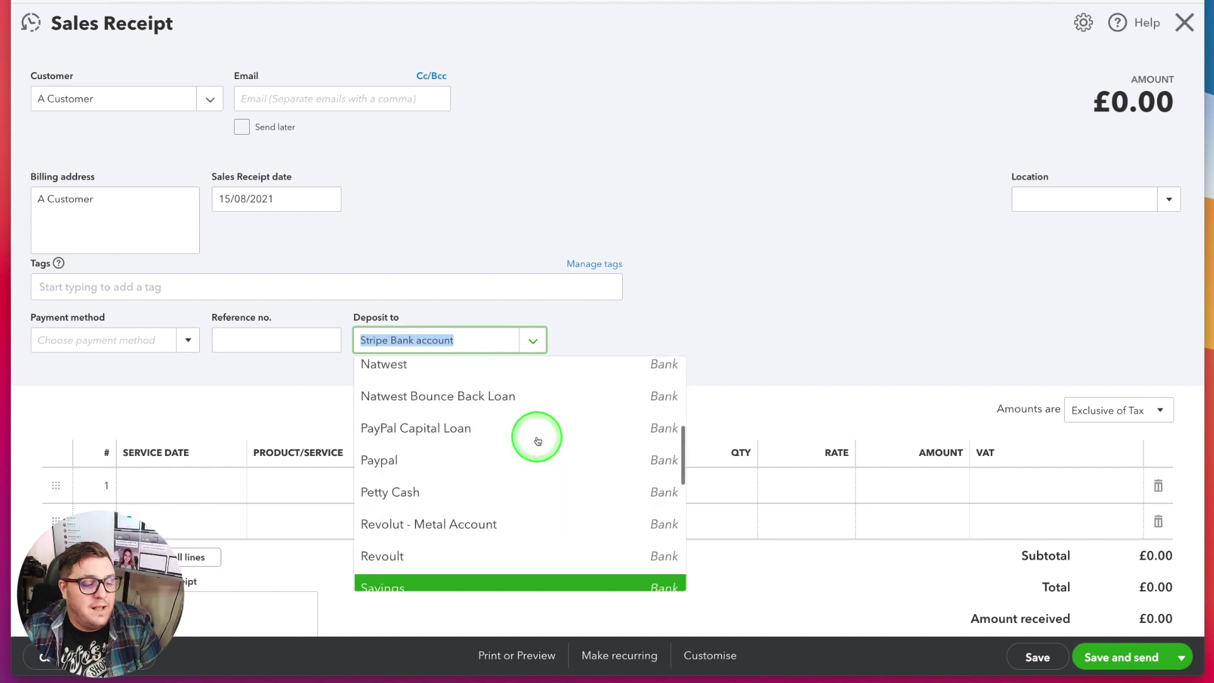
pyautogui.scroll(4, 538, 441)
pyautogui.scroll(-4, 524, 437)
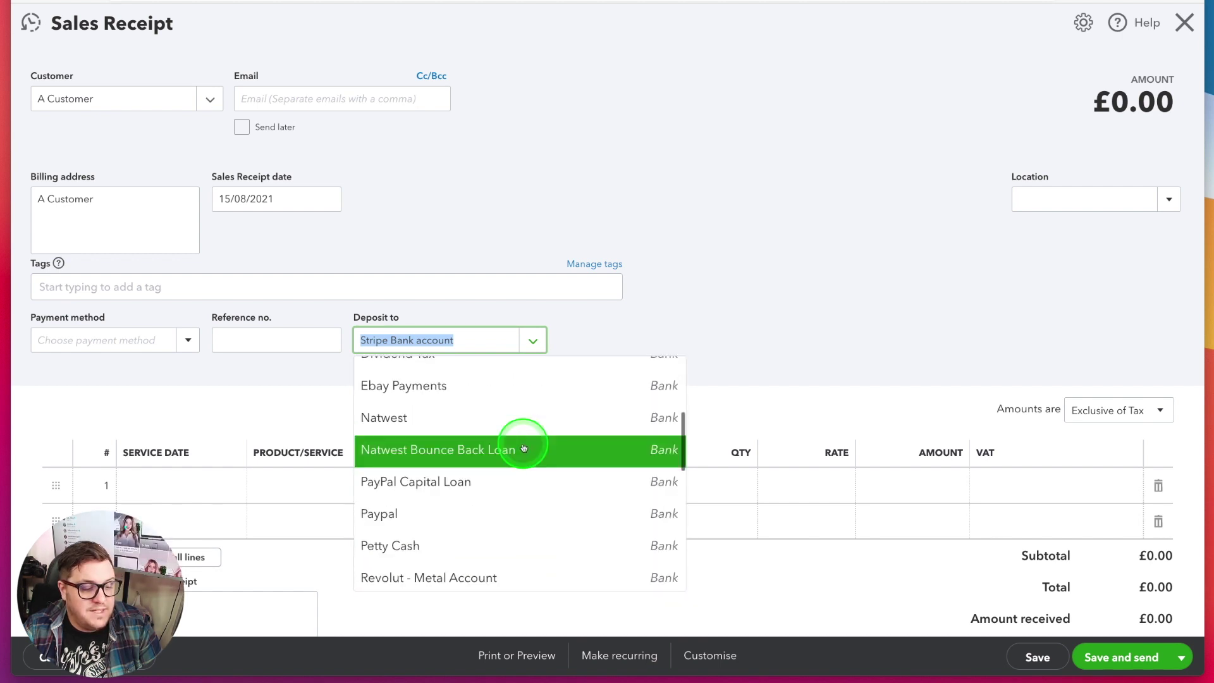
pyautogui.click(452, 427)
# Fill the first line of the sales receipt with the Sales product at a rate of 1,000.
pyautogui.click(410, 484)
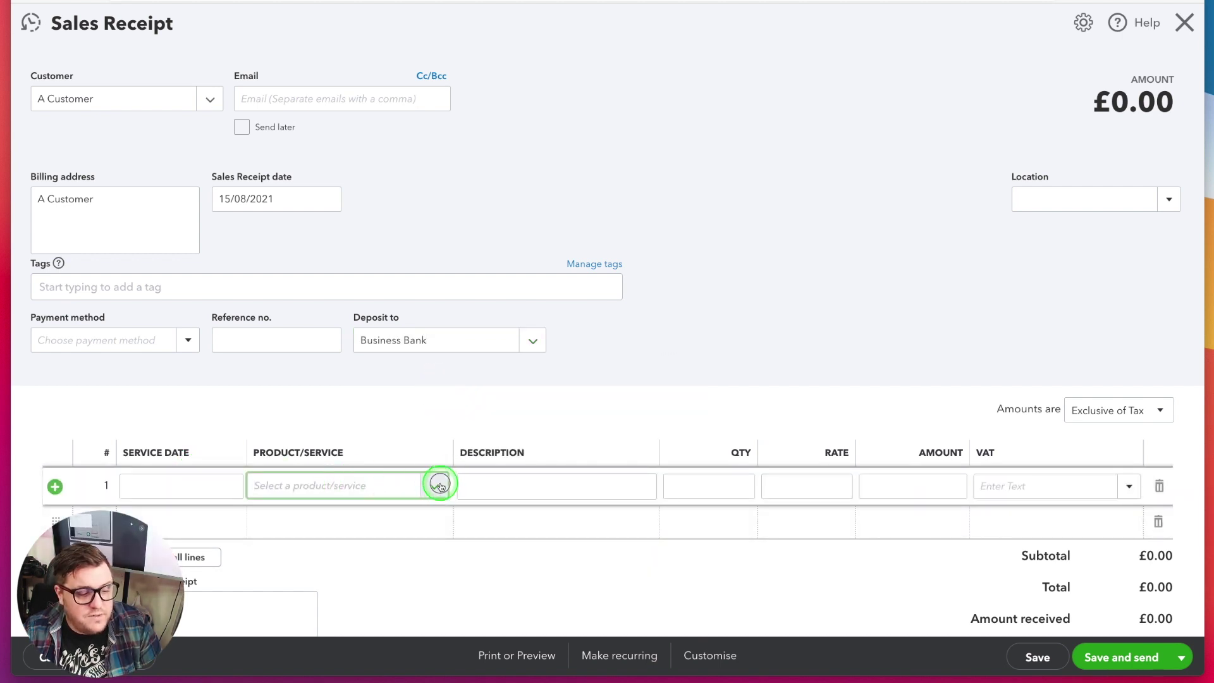
pyautogui.click(441, 487)
pyautogui.scroll(-10, 370, 408)
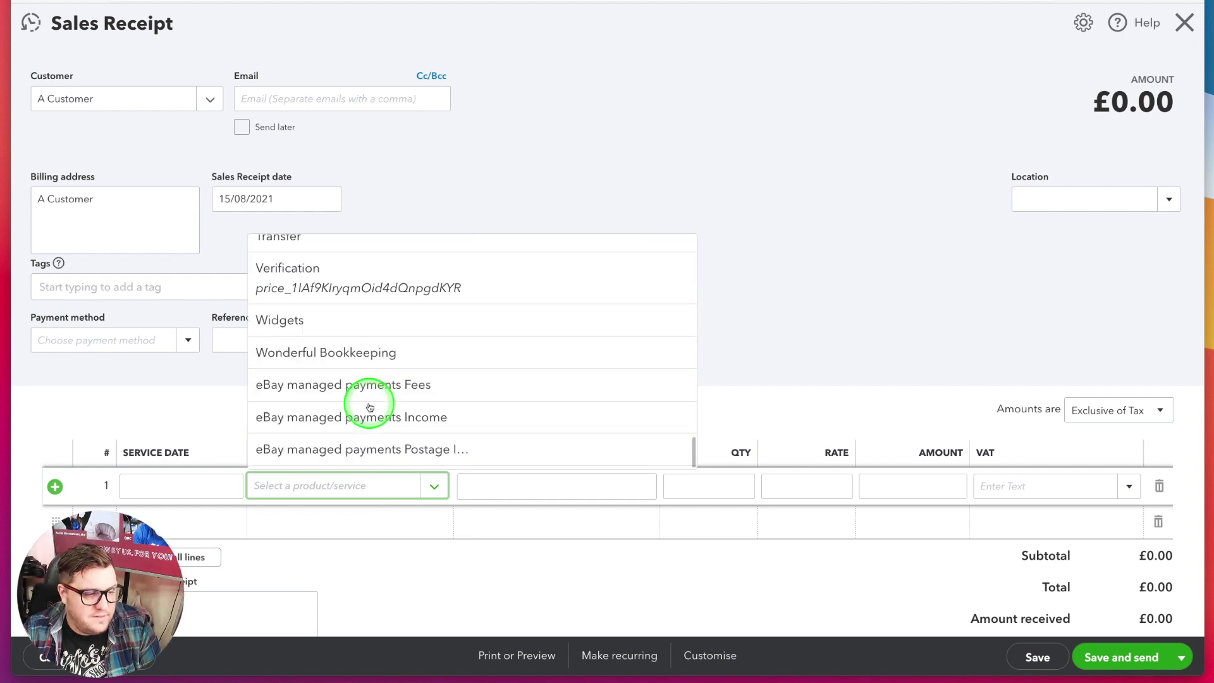
pyautogui.write('sal')
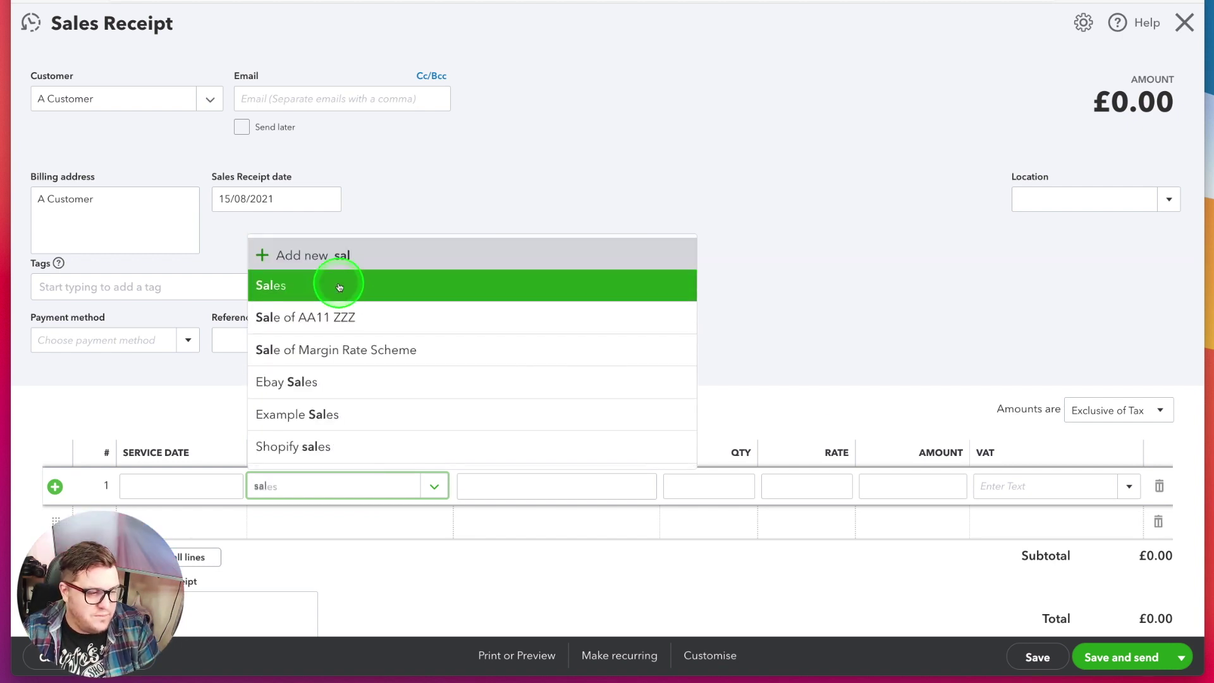
pyautogui.click(340, 288)
pyautogui.click(831, 482)
pyautogui.write('1,000')
pyautogui.click(540, 271)
# Set the sales receipt's amounts to No VAT, and save and close the receipt.
pyautogui.click(1145, 412)
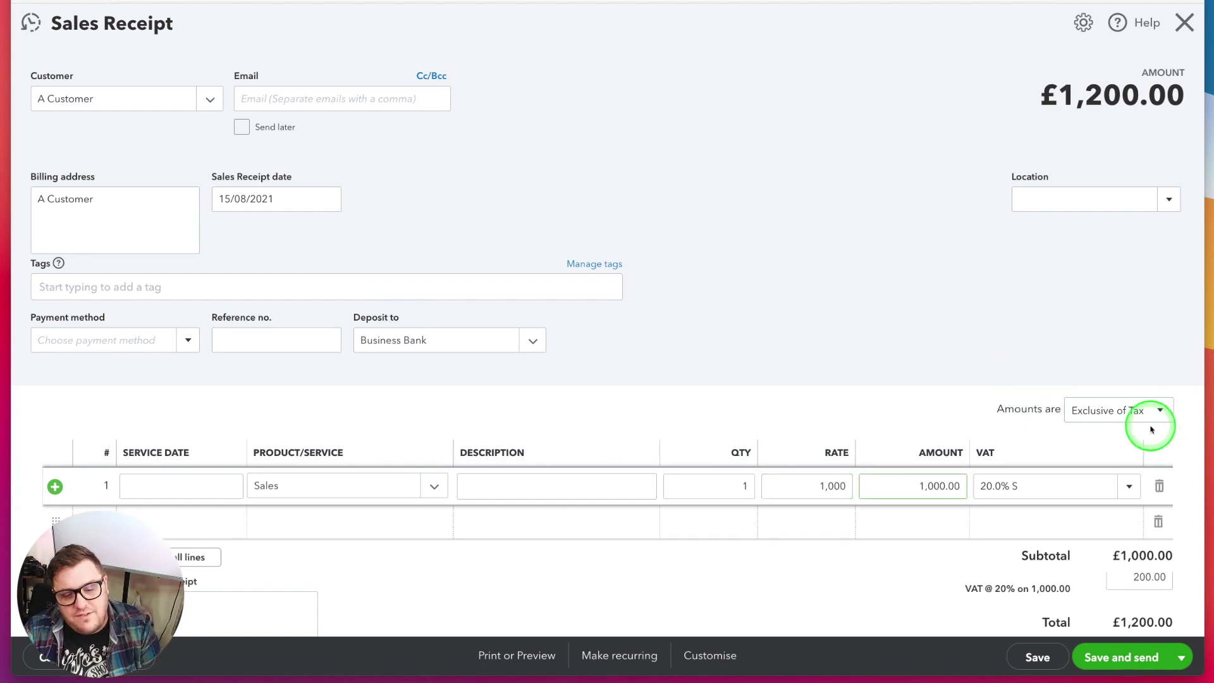
pyautogui.click(1119, 487)
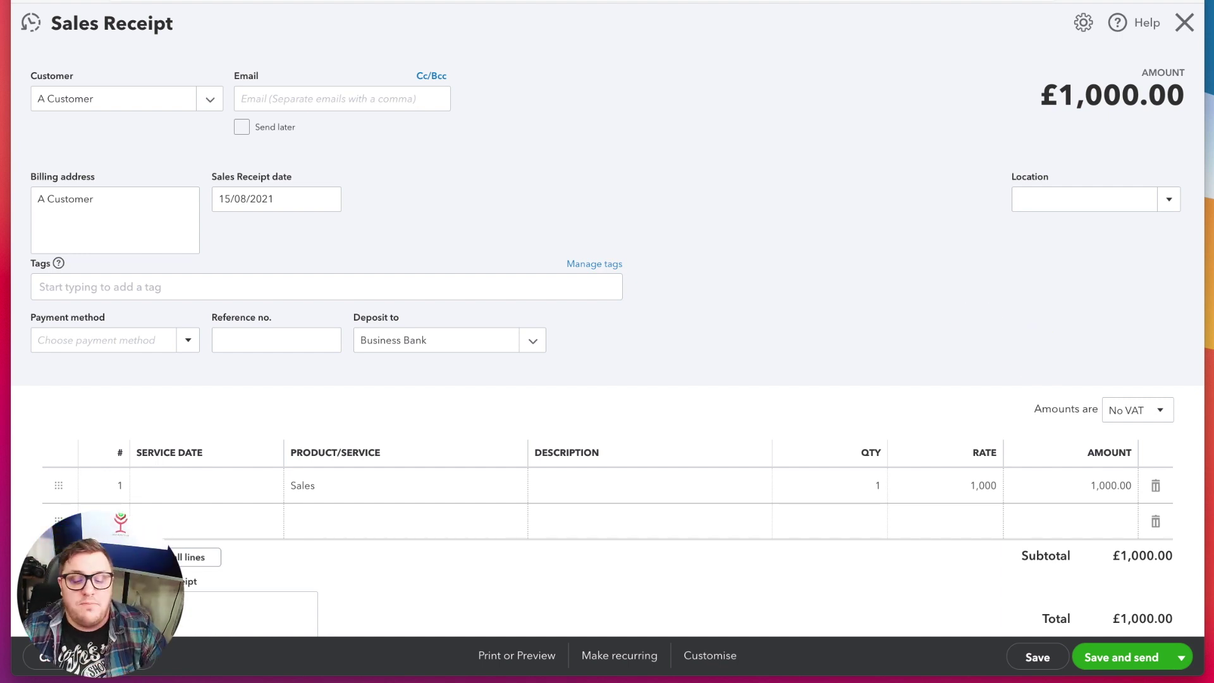
pyautogui.click(1181, 658)
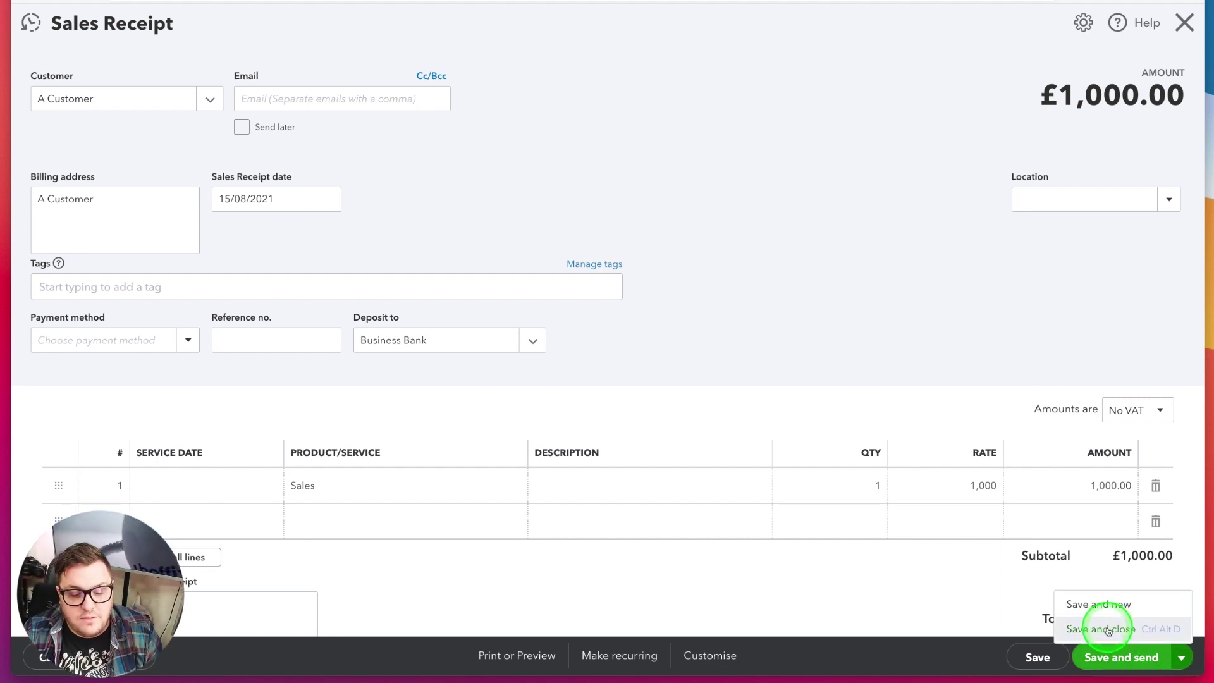
pyautogui.click(1108, 629)
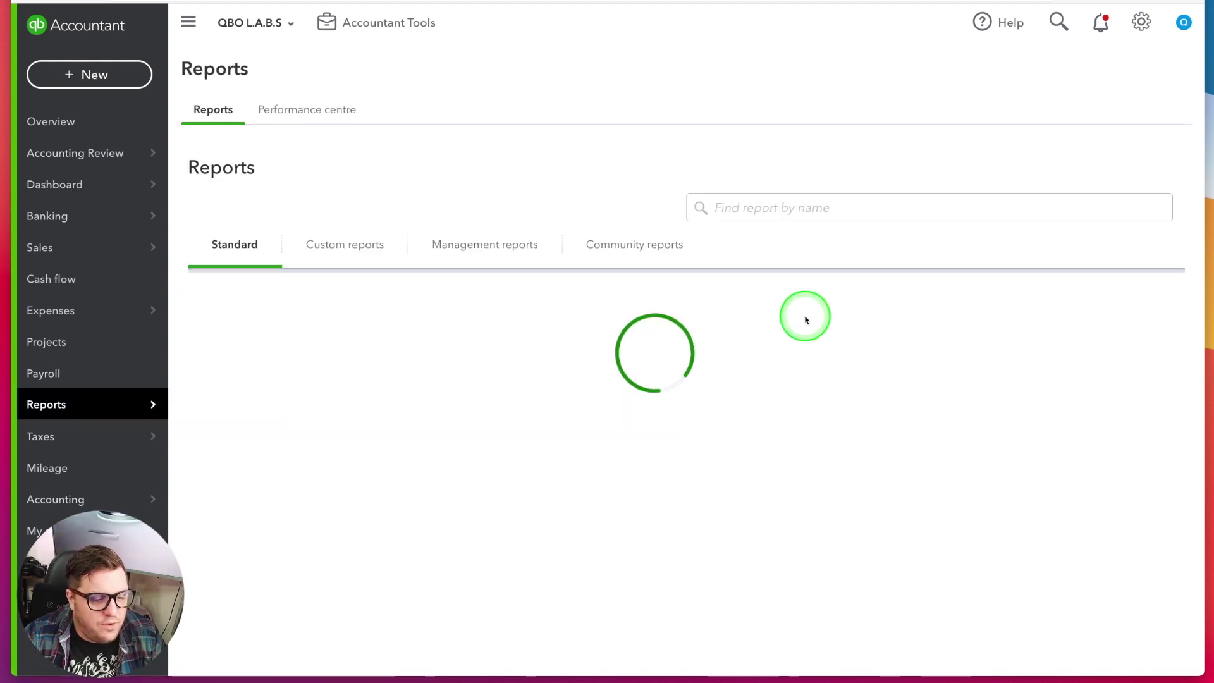
# Check the Profit and Loss report, and open the Business Bank transactions for 15/08/2021 from the Balance Sheet.
pyautogui.click(683, 354)
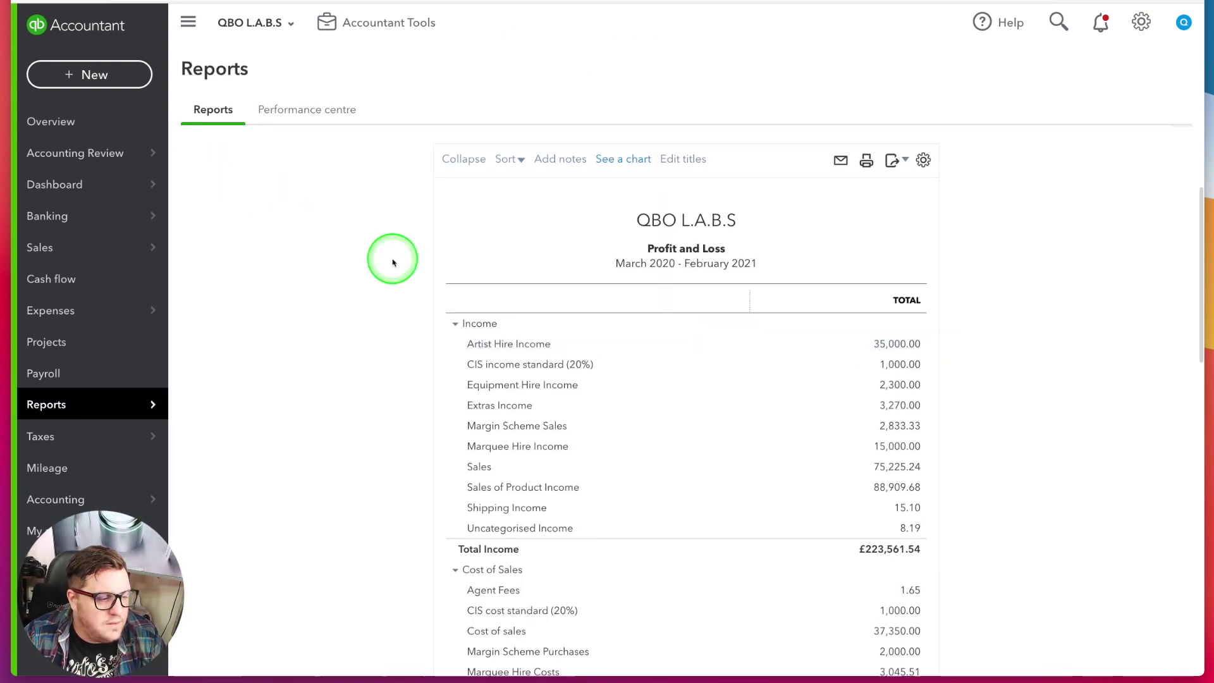
pyautogui.click(273, 229)
pyautogui.scroll(-3, 277, 243)
pyautogui.scroll(10, 297, 278)
pyautogui.click(273, 302)
pyautogui.click(917, 279)
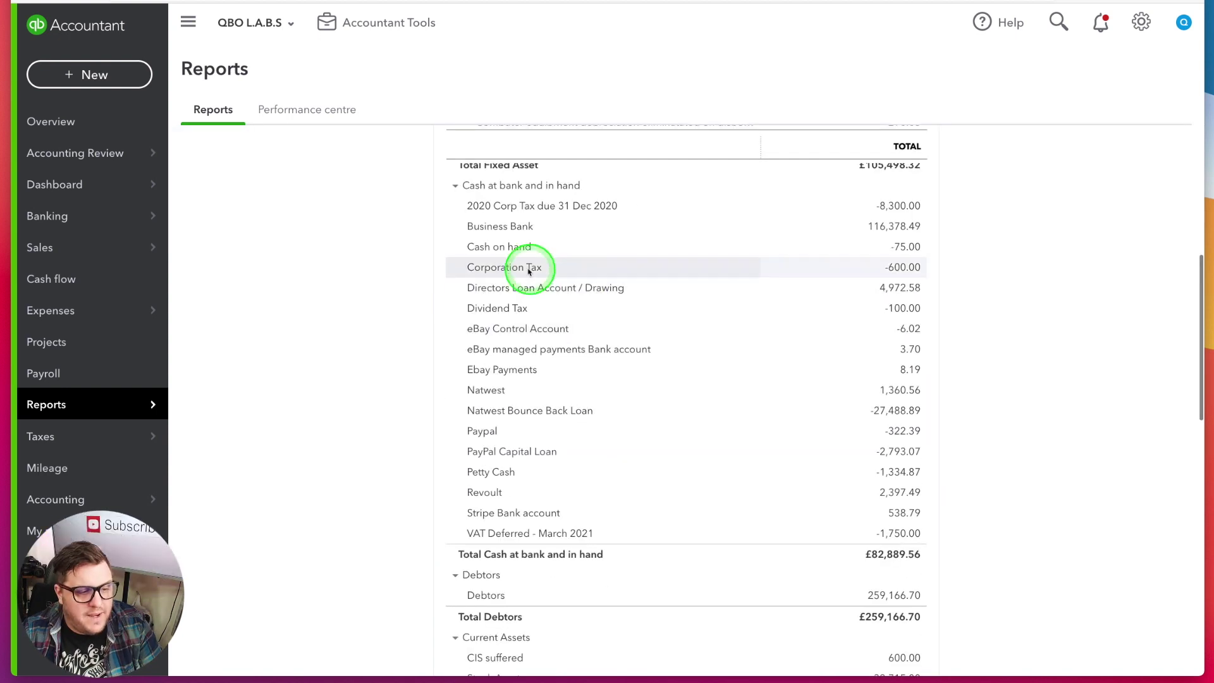
pyautogui.click(891, 229)
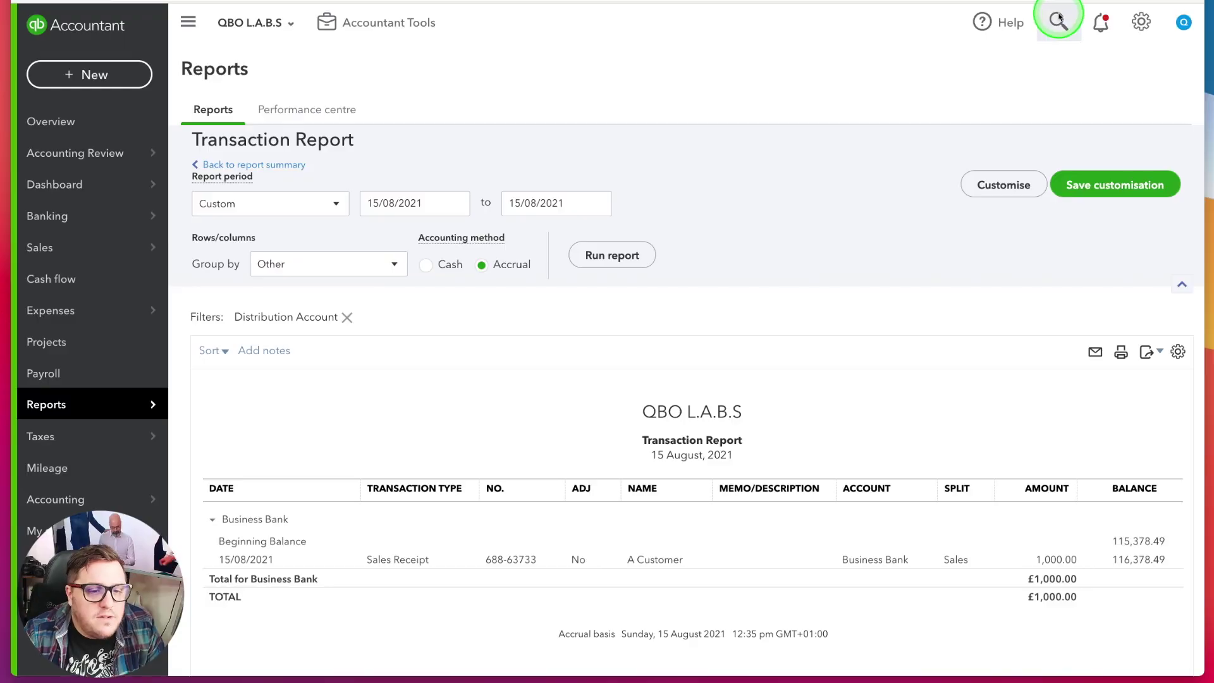
# Open the new £1,000.00 sales receipt from the recent transactions and display its transaction journal.
pyautogui.click(1057, 26)
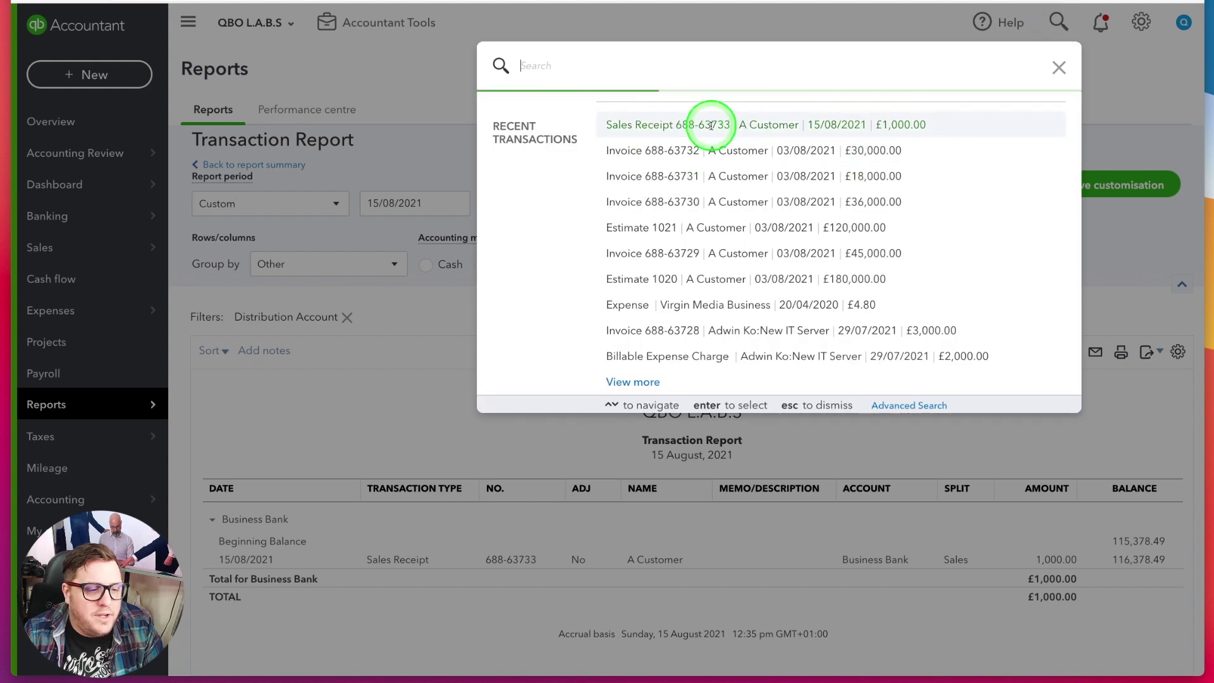
pyautogui.click(711, 124)
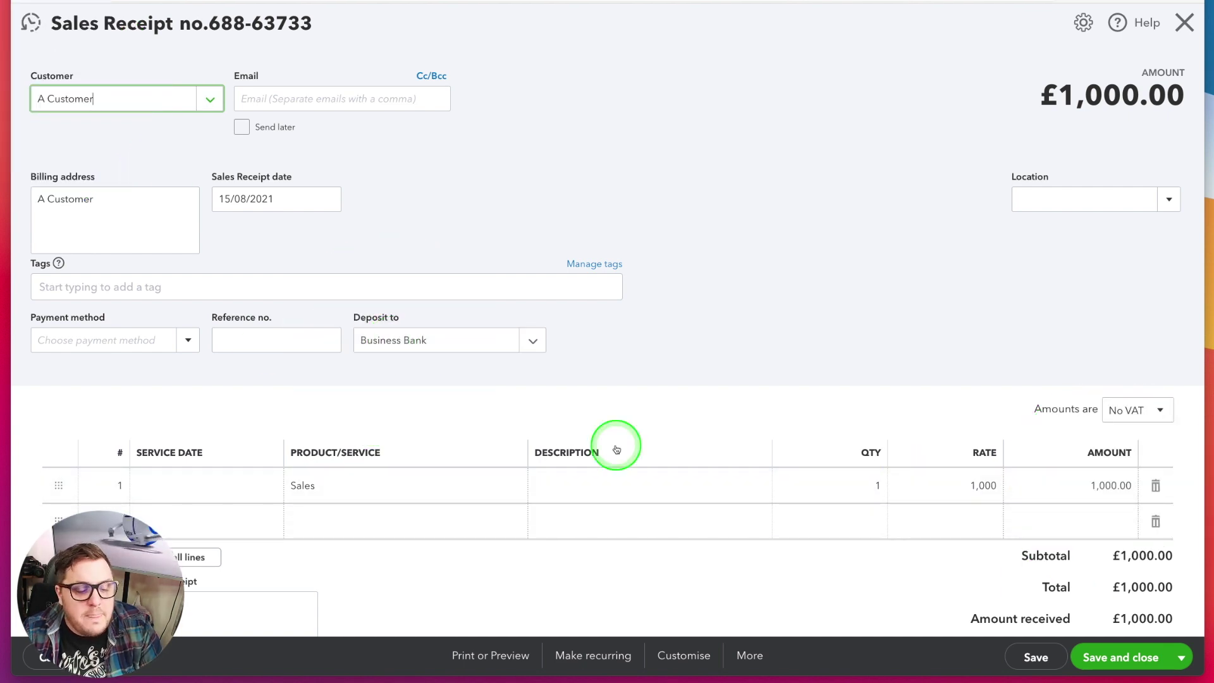
pyautogui.click(758, 656)
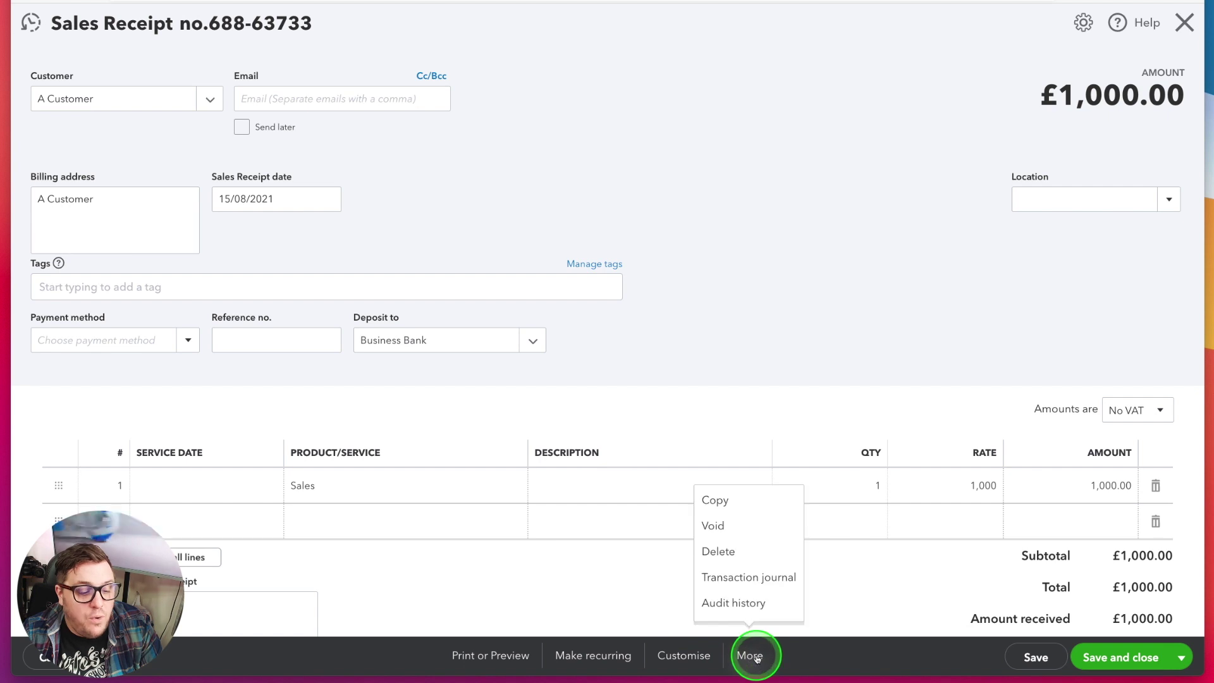
pyautogui.click(749, 578)
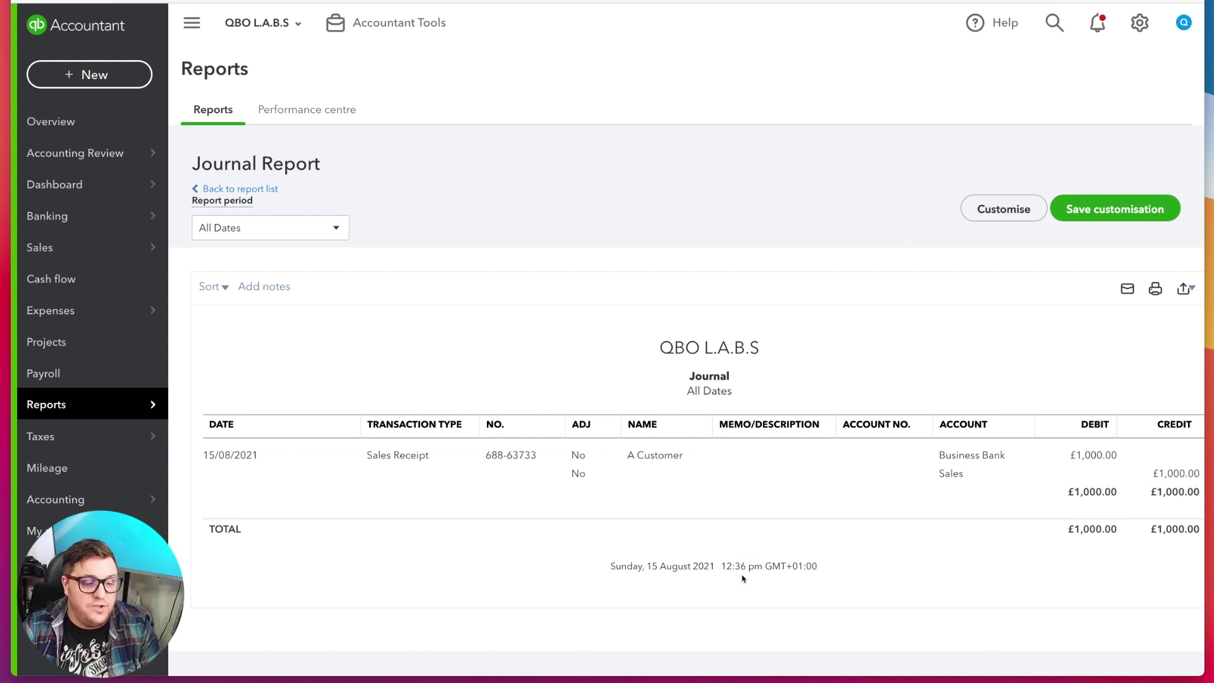
pyautogui.click(689, 502)
pyautogui.hscroll(1, 689, 503)
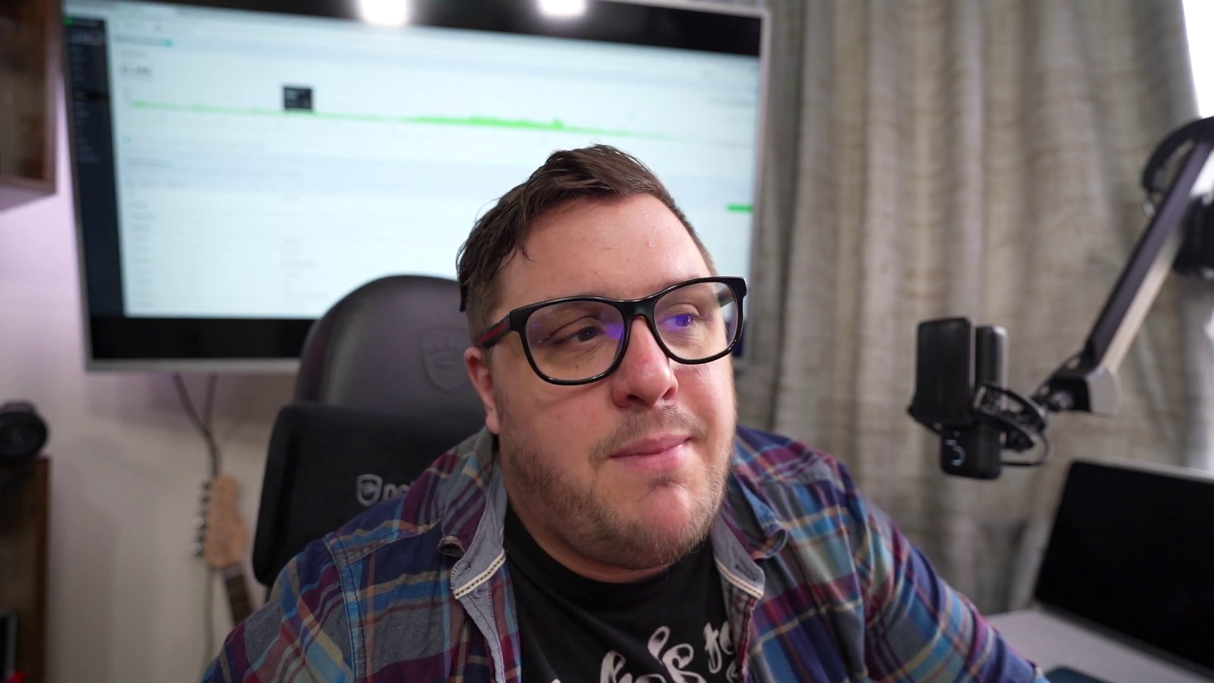
pyautogui.click(471, 138)
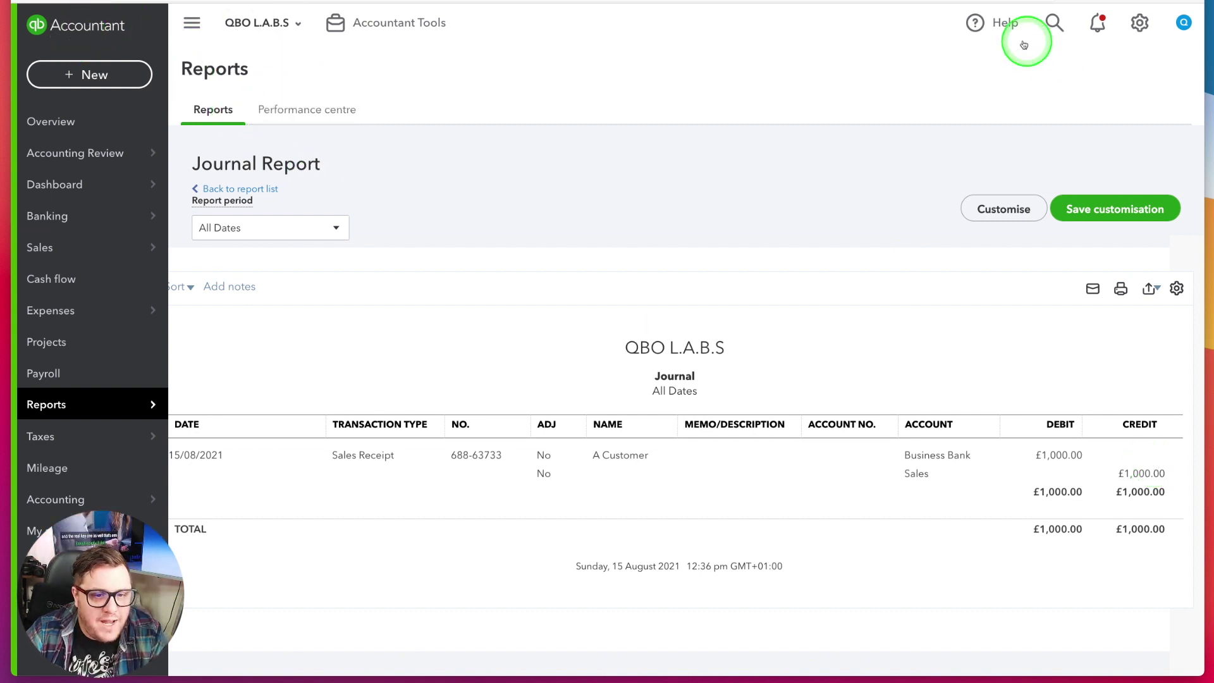
# Reopen the sales receipt dated 15/08/2021 and examine the debit and credit columns of its transaction journal.
pyautogui.click(1051, 25)
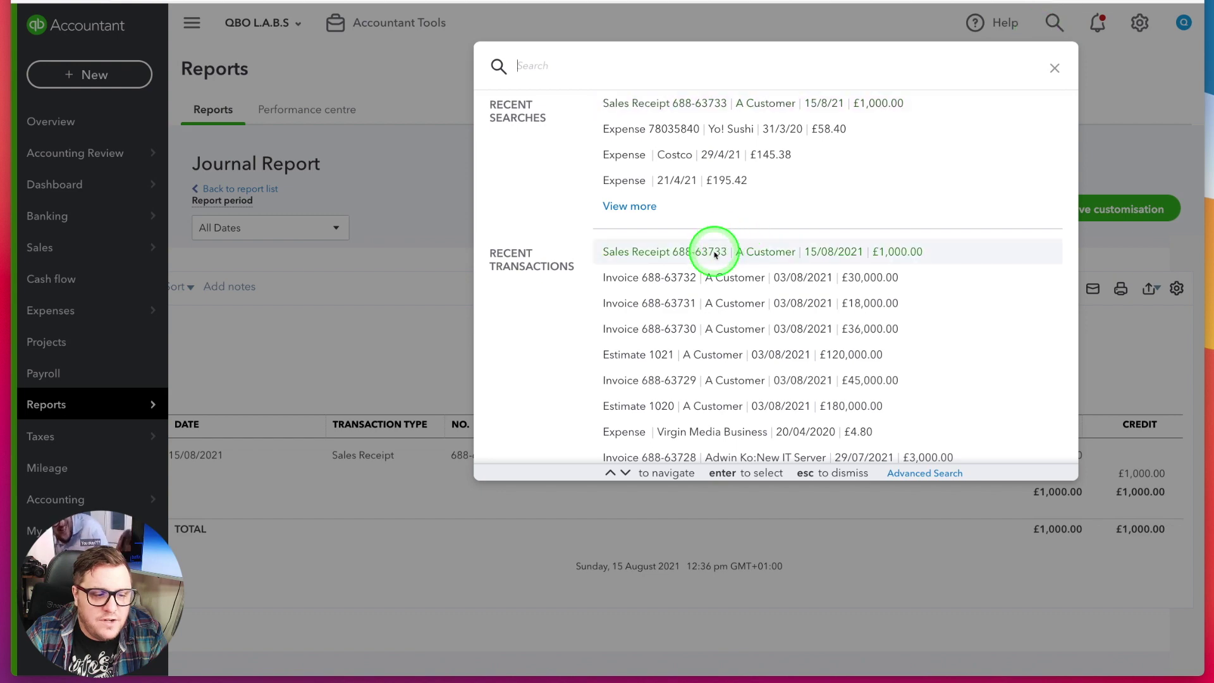
pyautogui.click(734, 252)
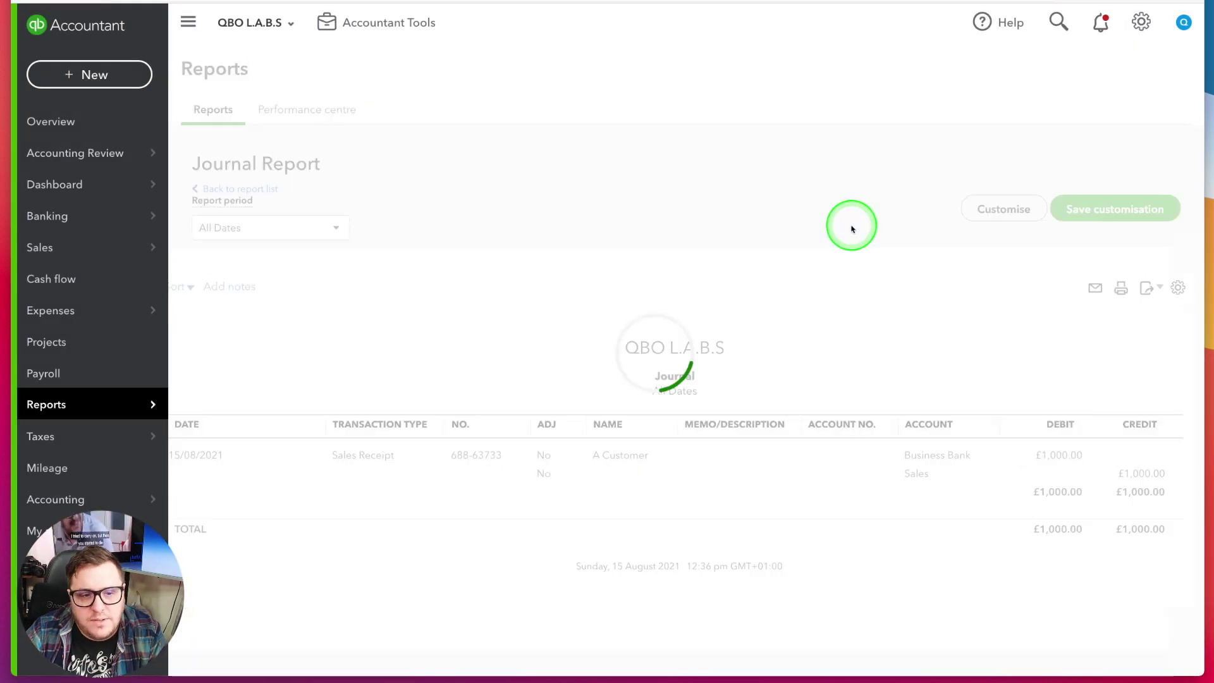
pyautogui.scroll(-3, 1010, 579)
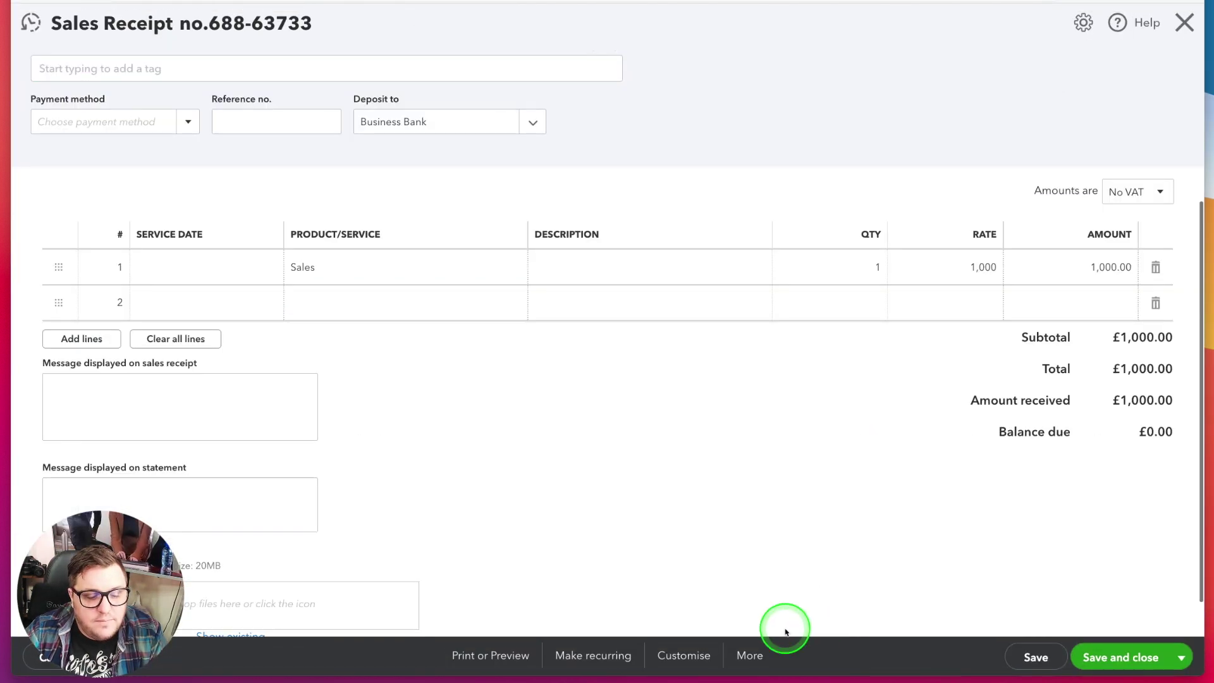
pyautogui.click(750, 656)
pyautogui.click(764, 574)
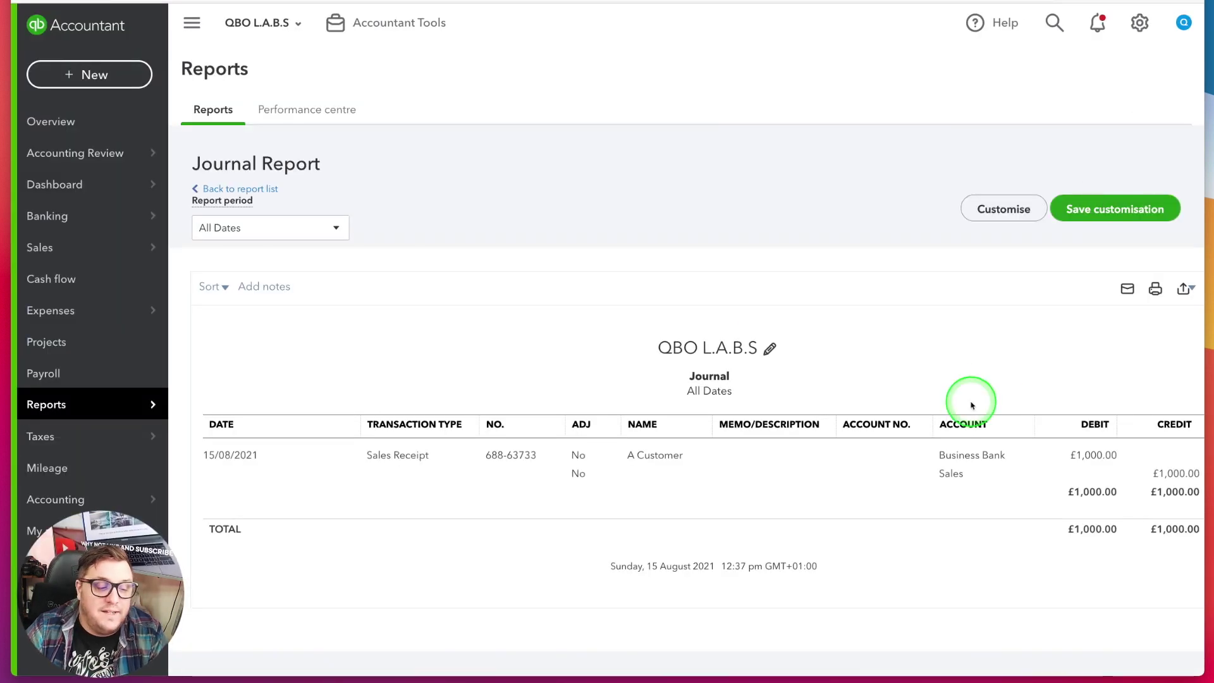
pyautogui.hscroll(2, 862, 461)
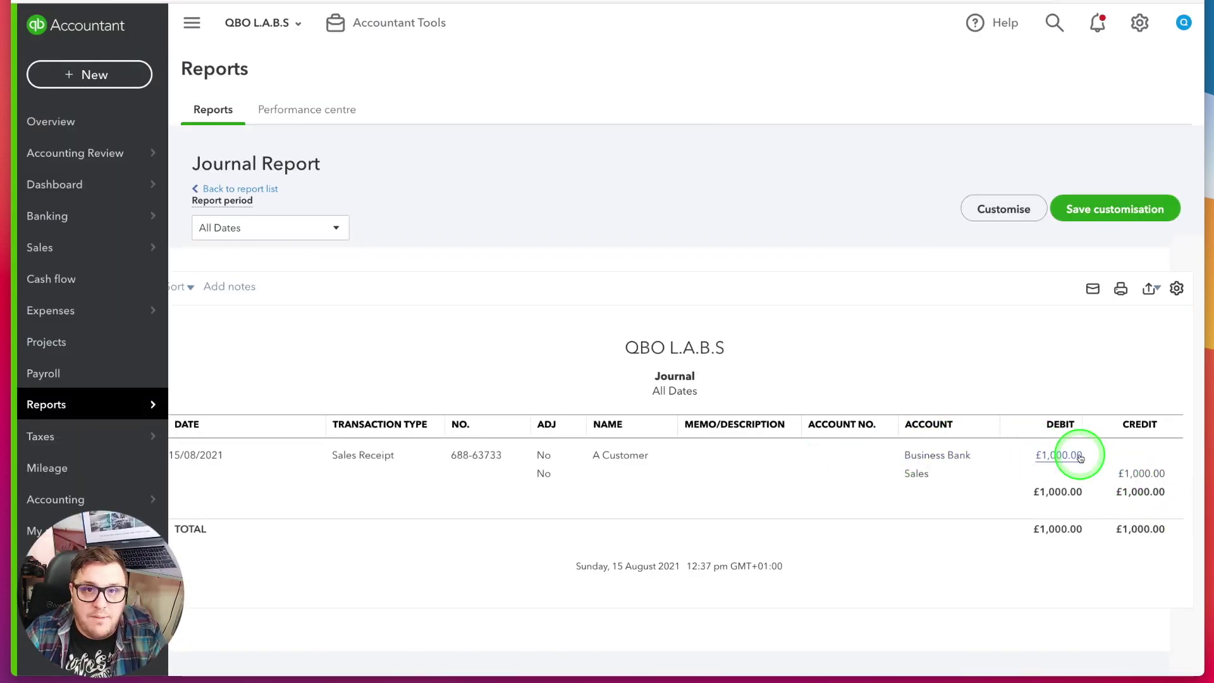
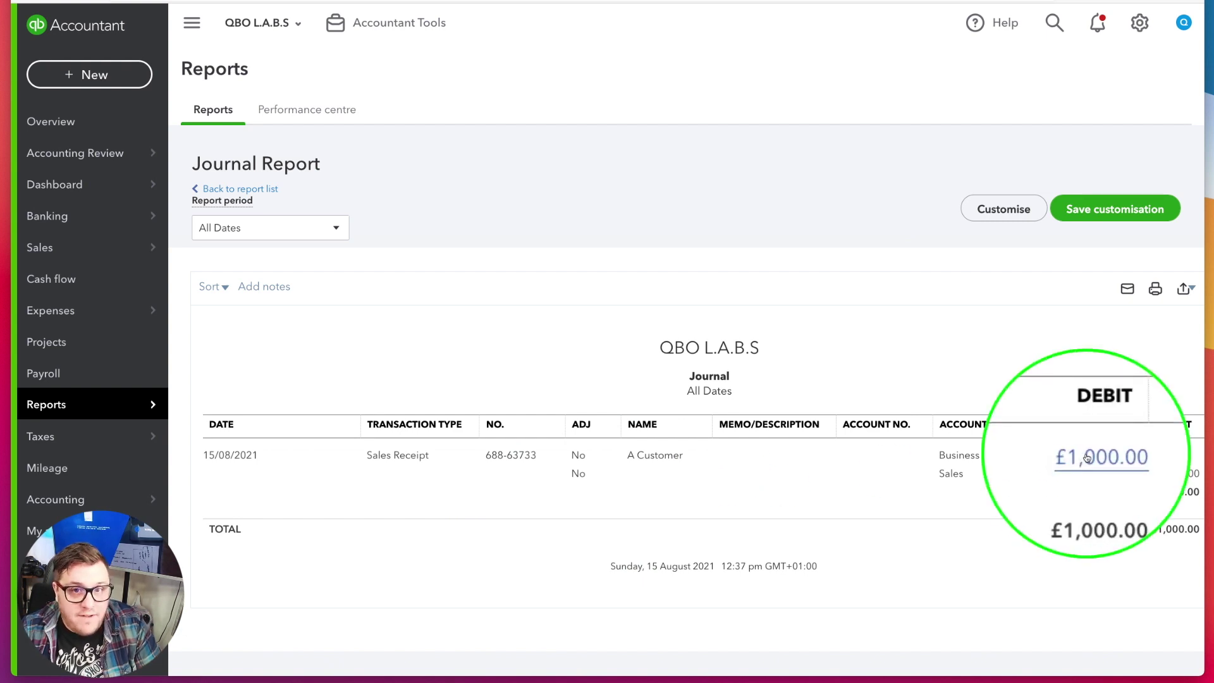
pyautogui.hscroll(1, 1159, 474)
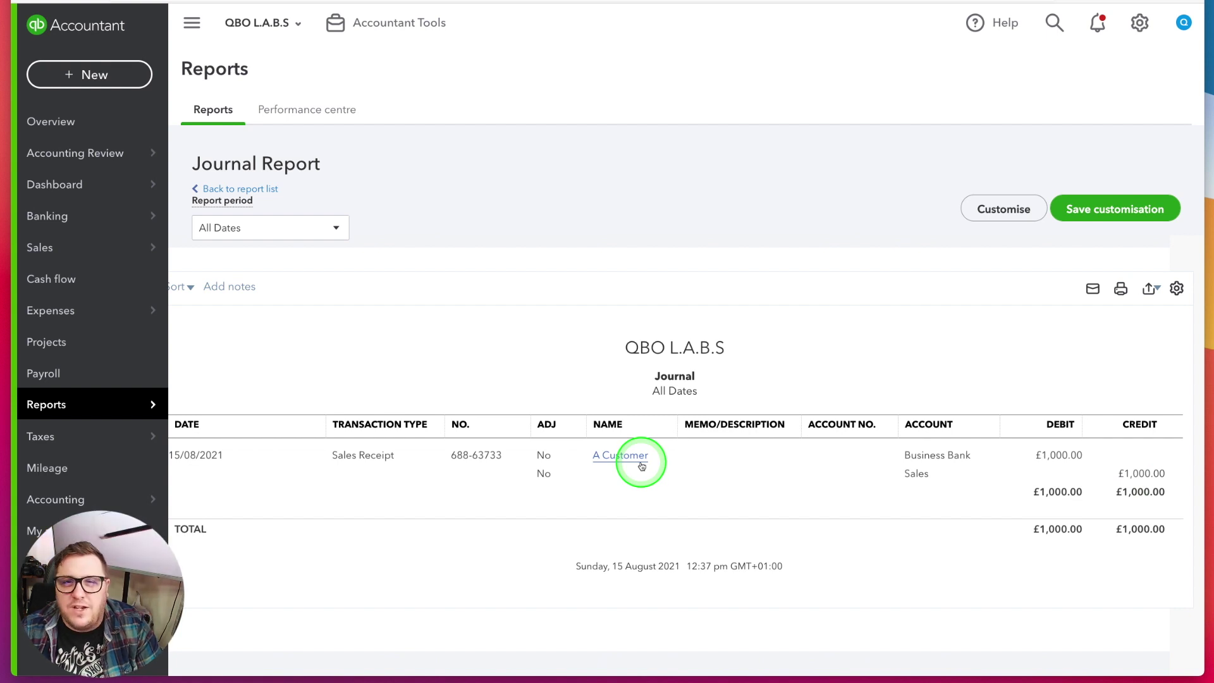
# Open the Profit and Loss report and browse the transactions behind the Purchases total under Cost of Sales.
pyautogui.click(97, 405)
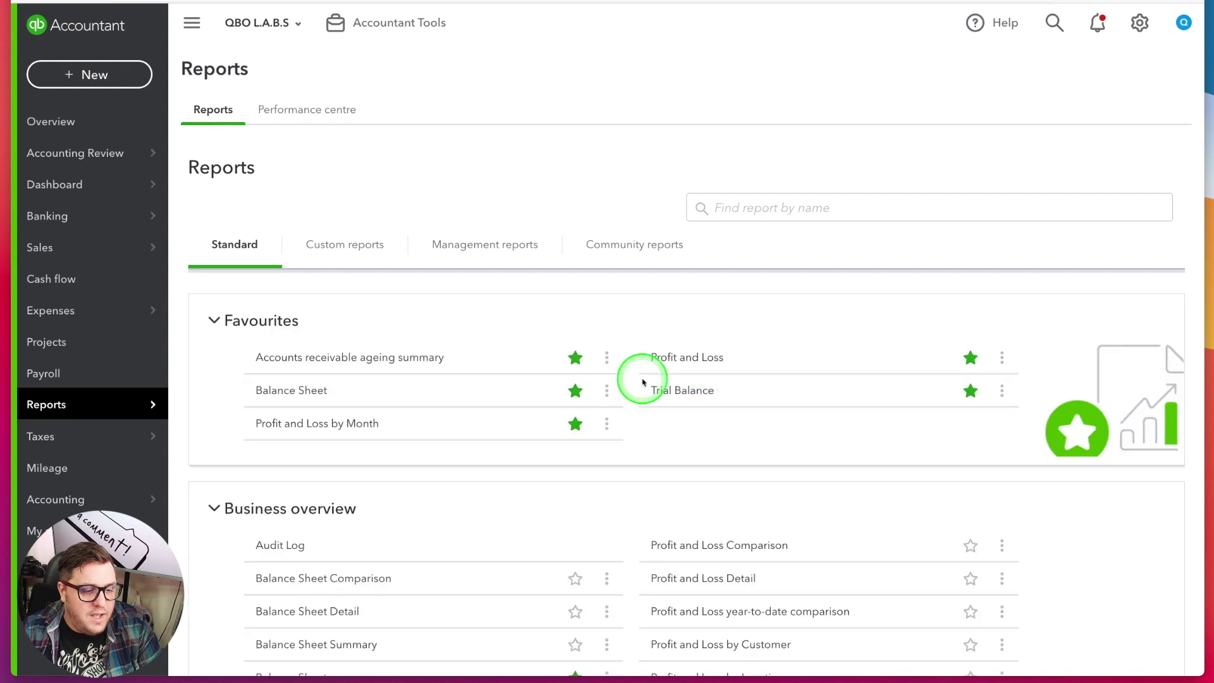
pyautogui.click(680, 359)
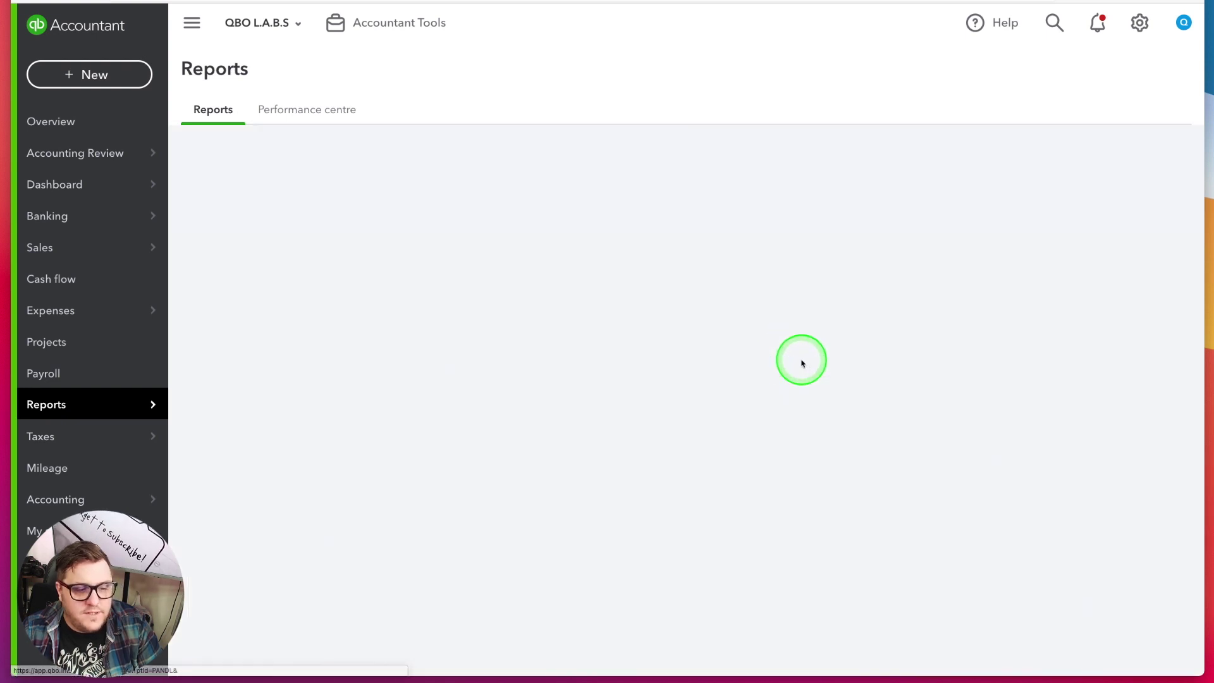
pyautogui.scroll(-3, 801, 363)
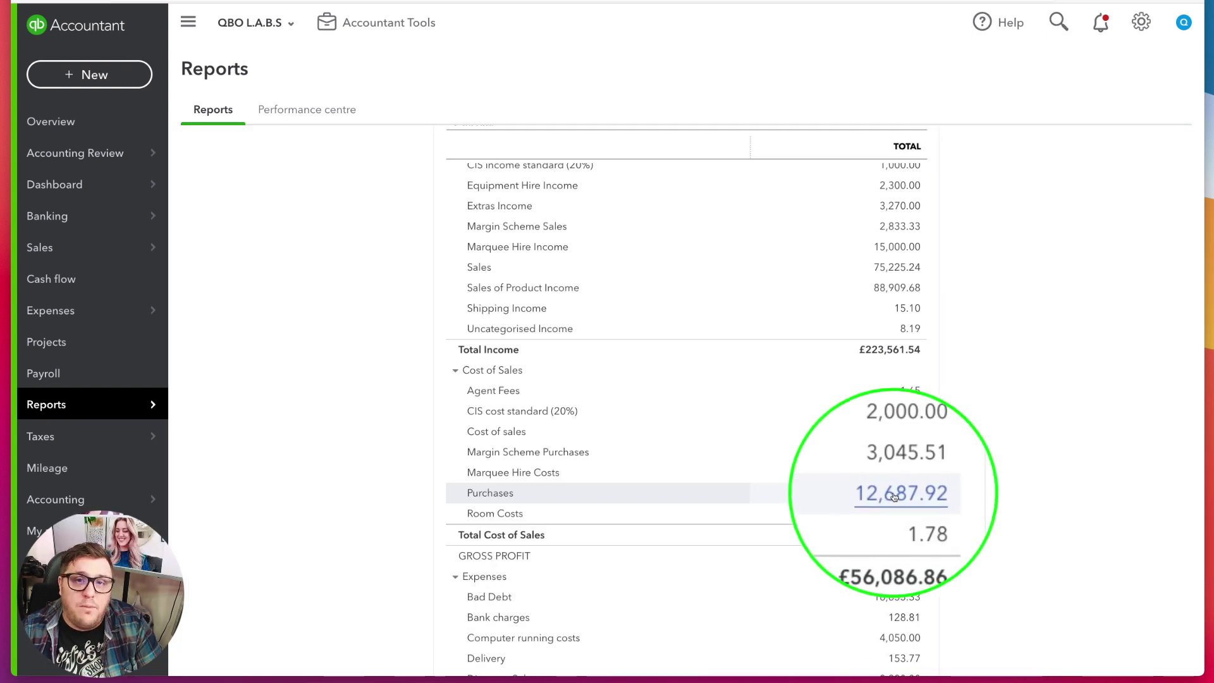
pyautogui.click(951, 486)
pyautogui.scroll(-10, 1005, 471)
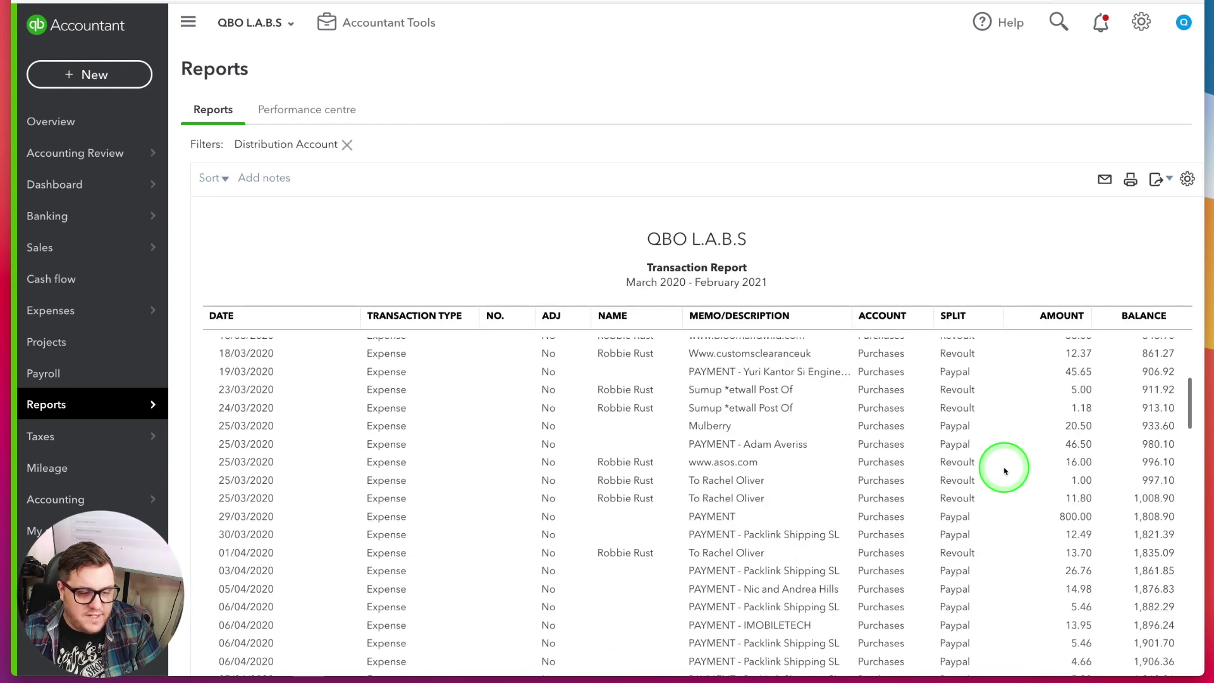
# Open the £2,202.76 Paypal expense dated 29/05/2020 from the Purchases transactions and display its transaction journal.
pyautogui.scroll(-10, 1051, 424)
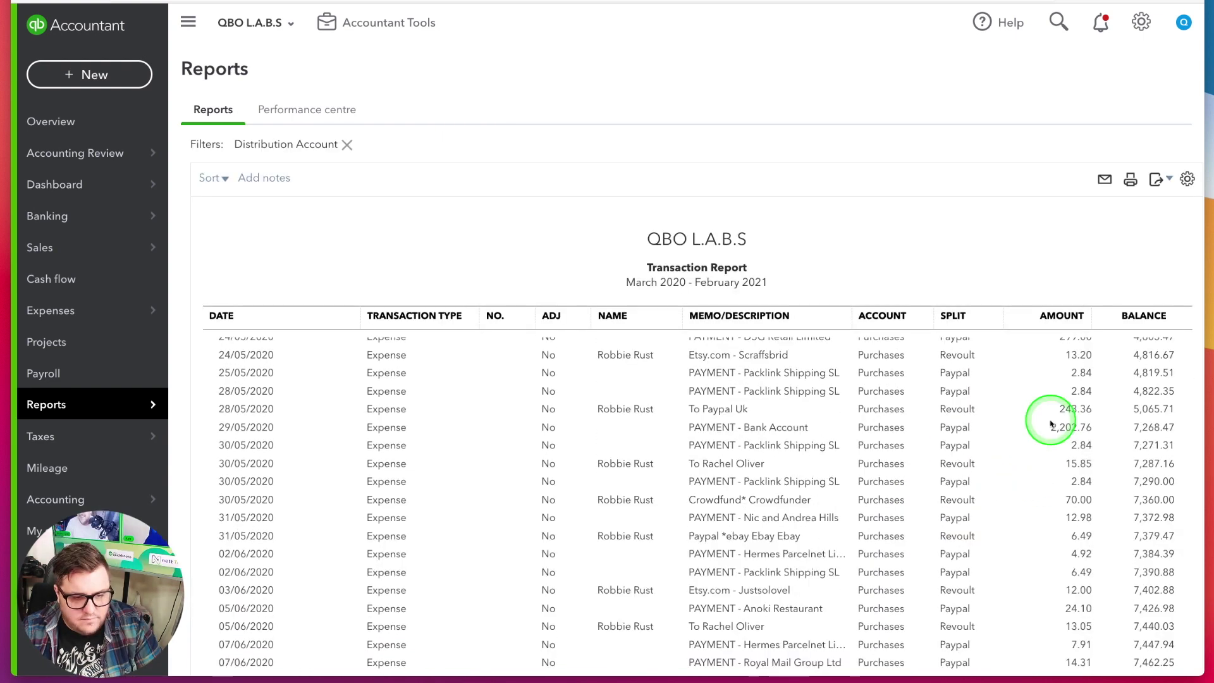
pyautogui.click(1072, 428)
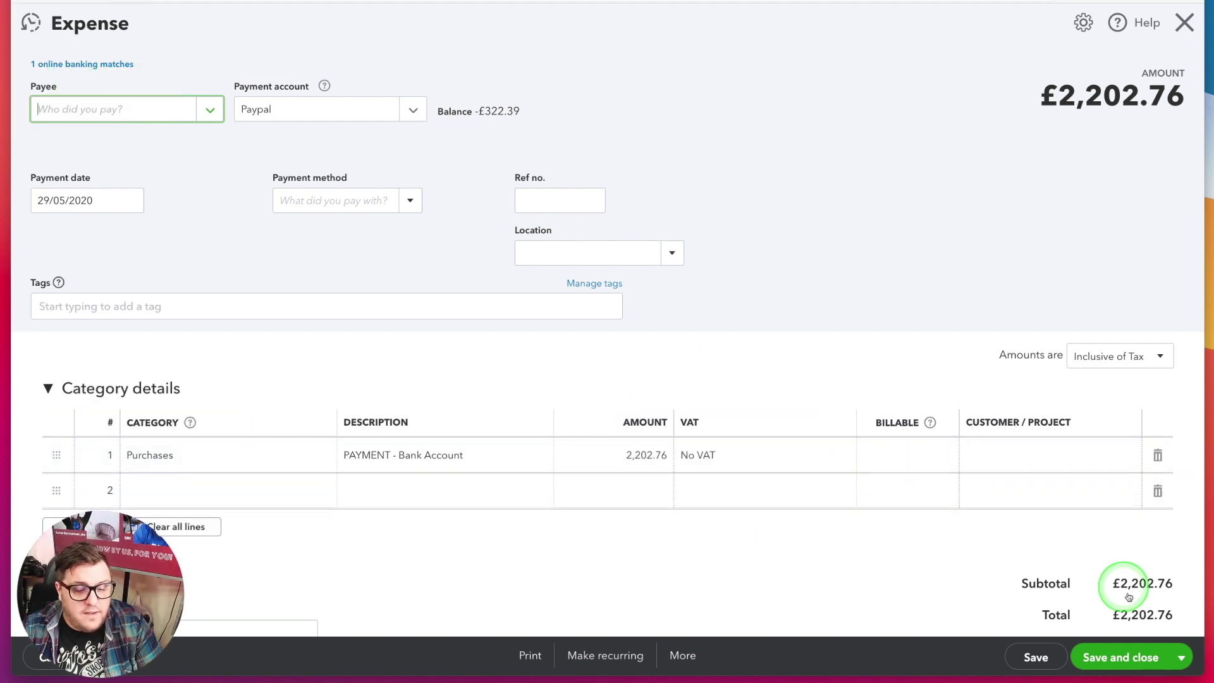
pyautogui.scroll(-1, 1106, 605)
pyautogui.scroll(-1, 1106, 605)
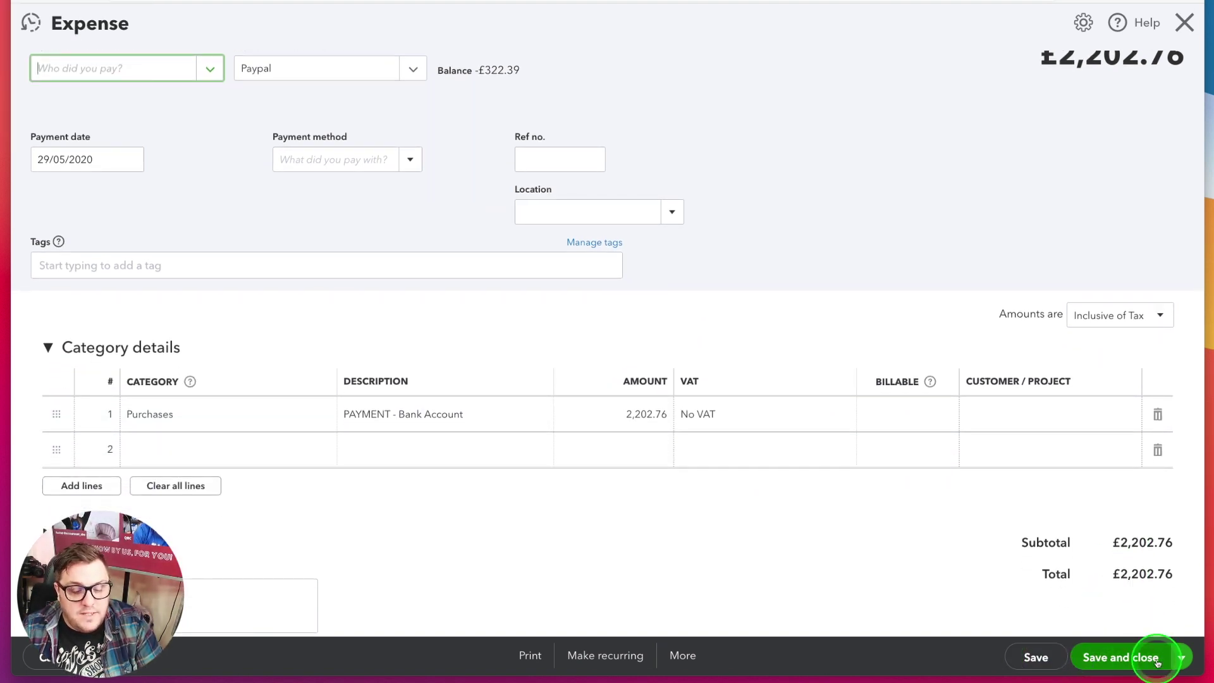
pyautogui.click(695, 651)
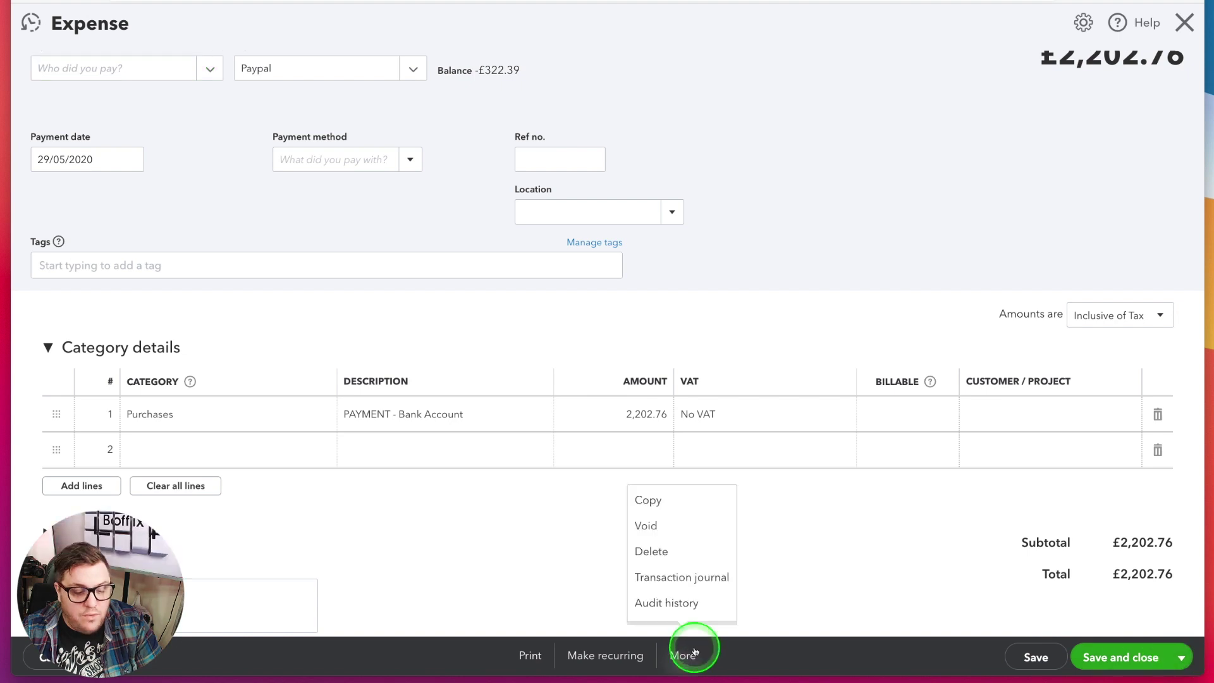
pyautogui.click(682, 577)
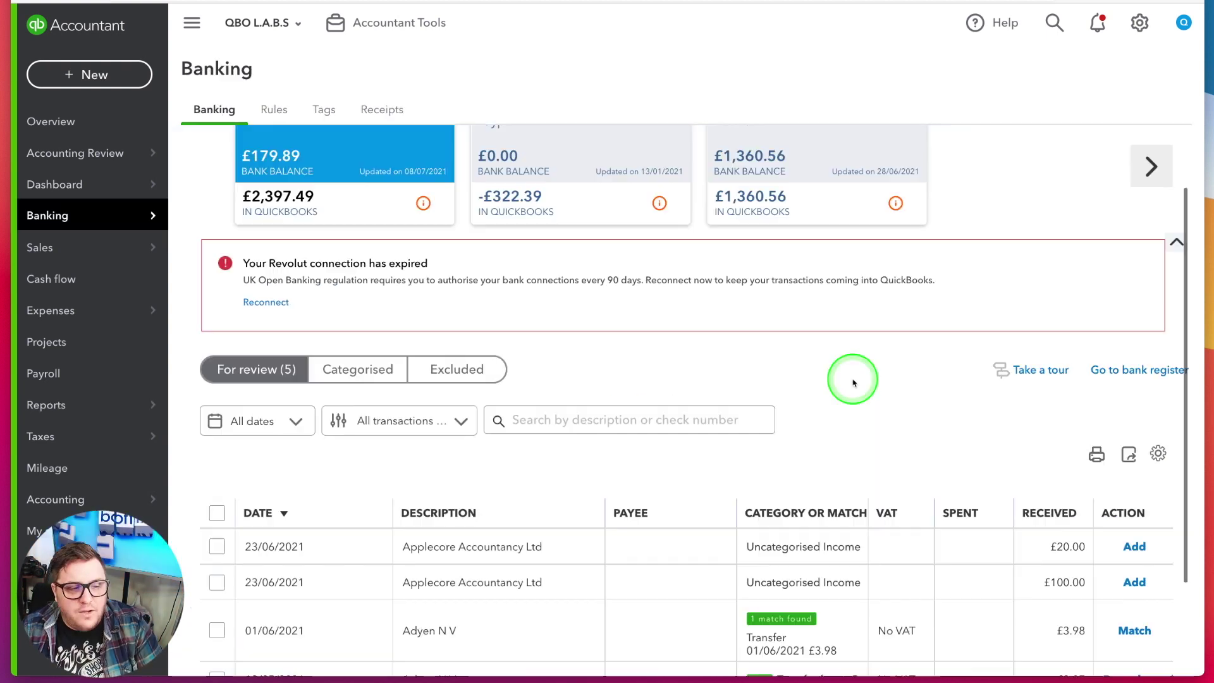
# Expand the £100.00 Applecore Accountancy Ltd bank transaction for review and set its transaction type to Sales receipt.
pyautogui.scroll(-2, 853, 382)
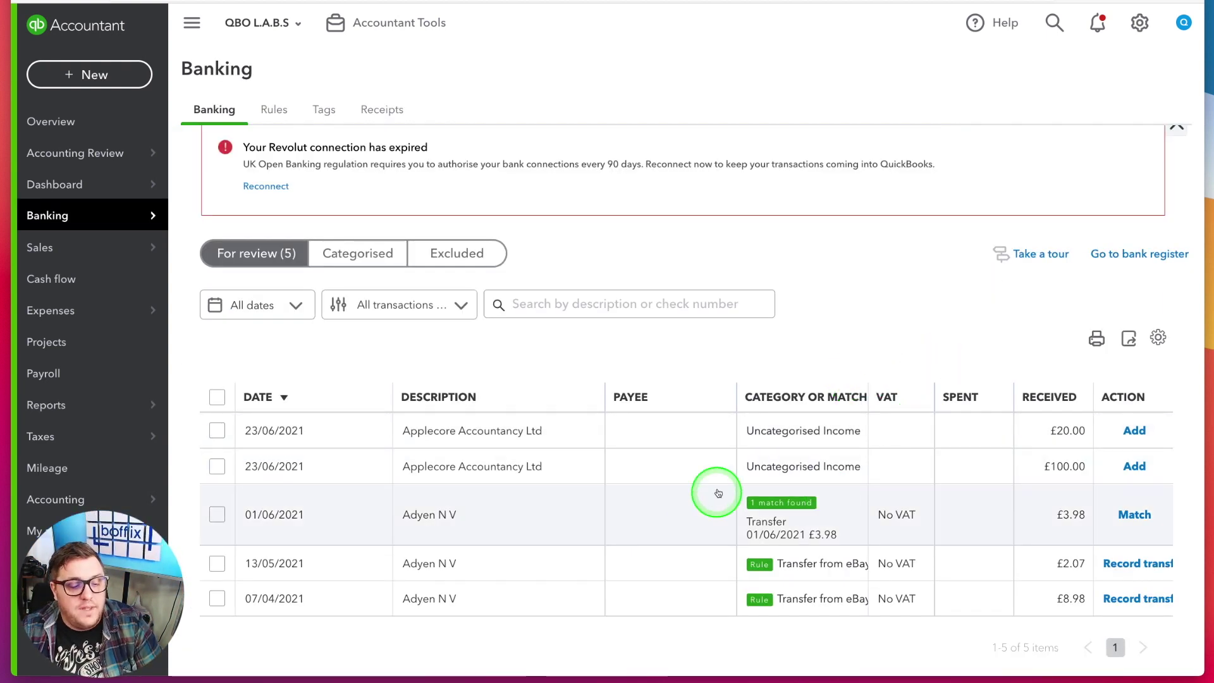
pyautogui.click(921, 473)
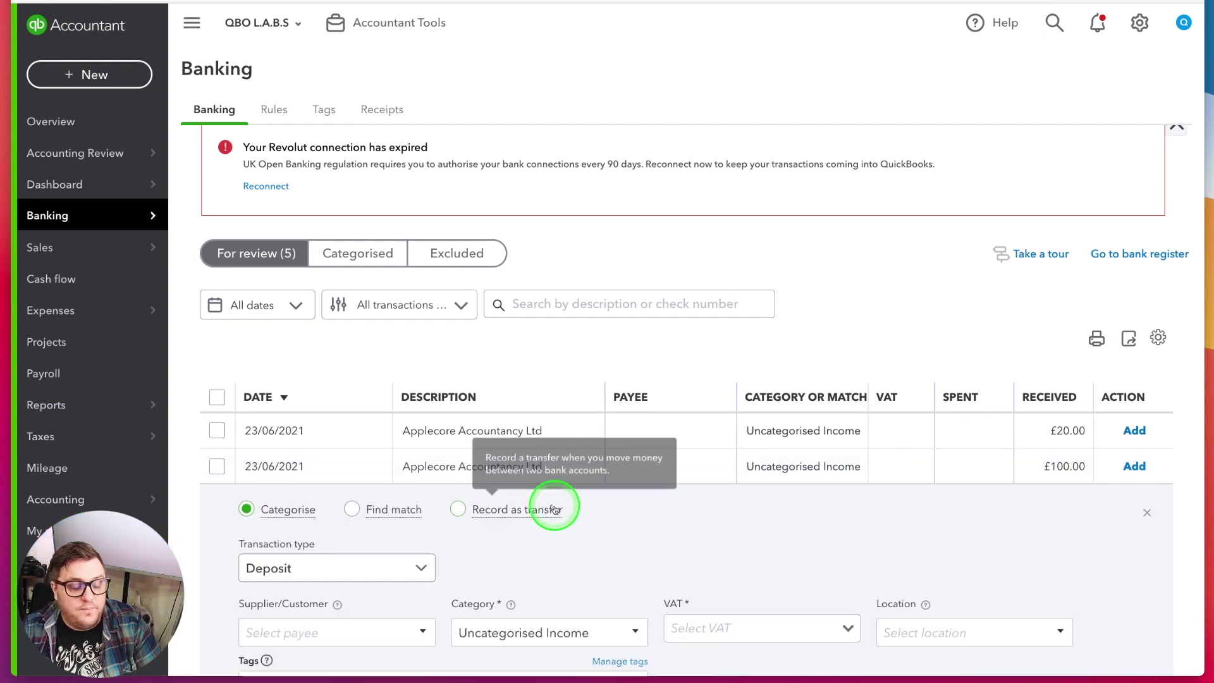
pyautogui.scroll(-1, 677, 523)
pyautogui.click(328, 545)
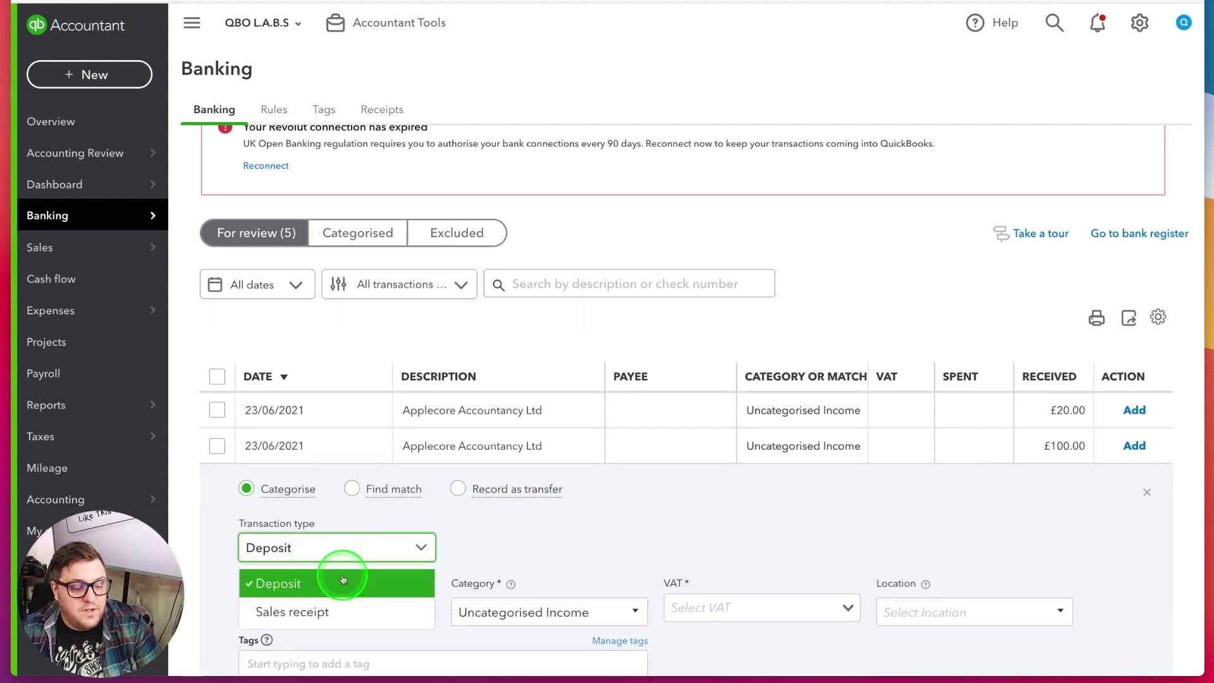
pyautogui.click(348, 619)
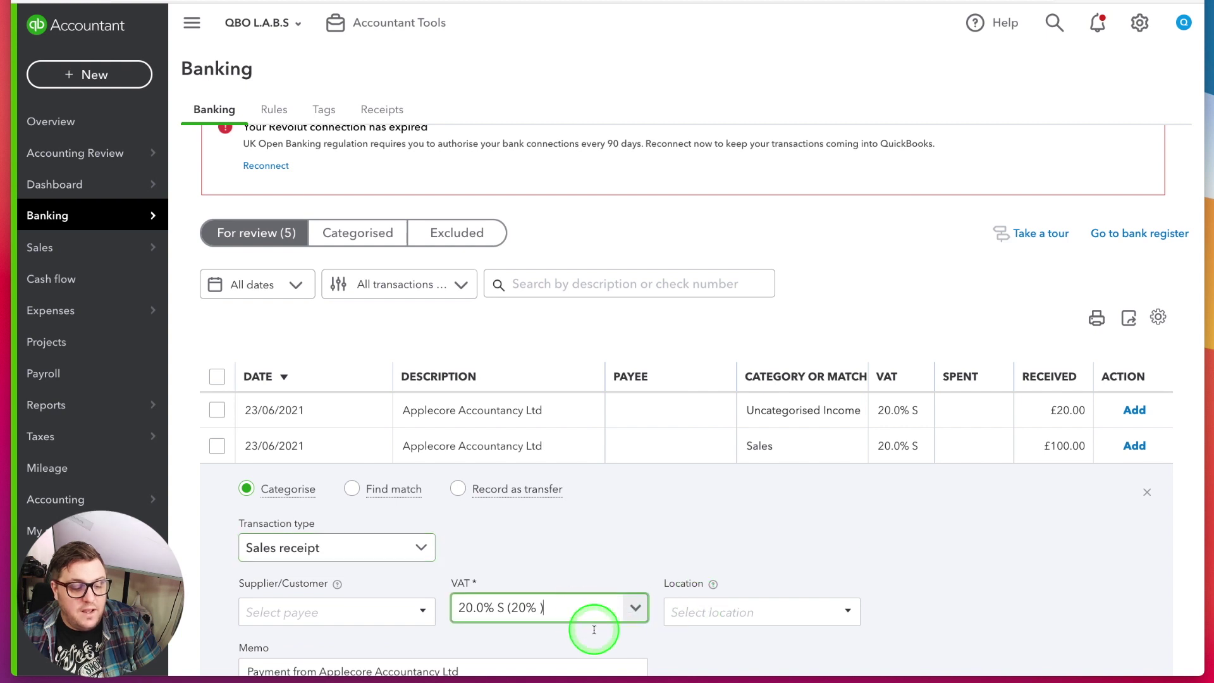
# Set the £100.00 transaction's VAT to No VAT (0%) and add it to the books.
pyautogui.doubleClick(648, 601)
pyautogui.click(638, 607)
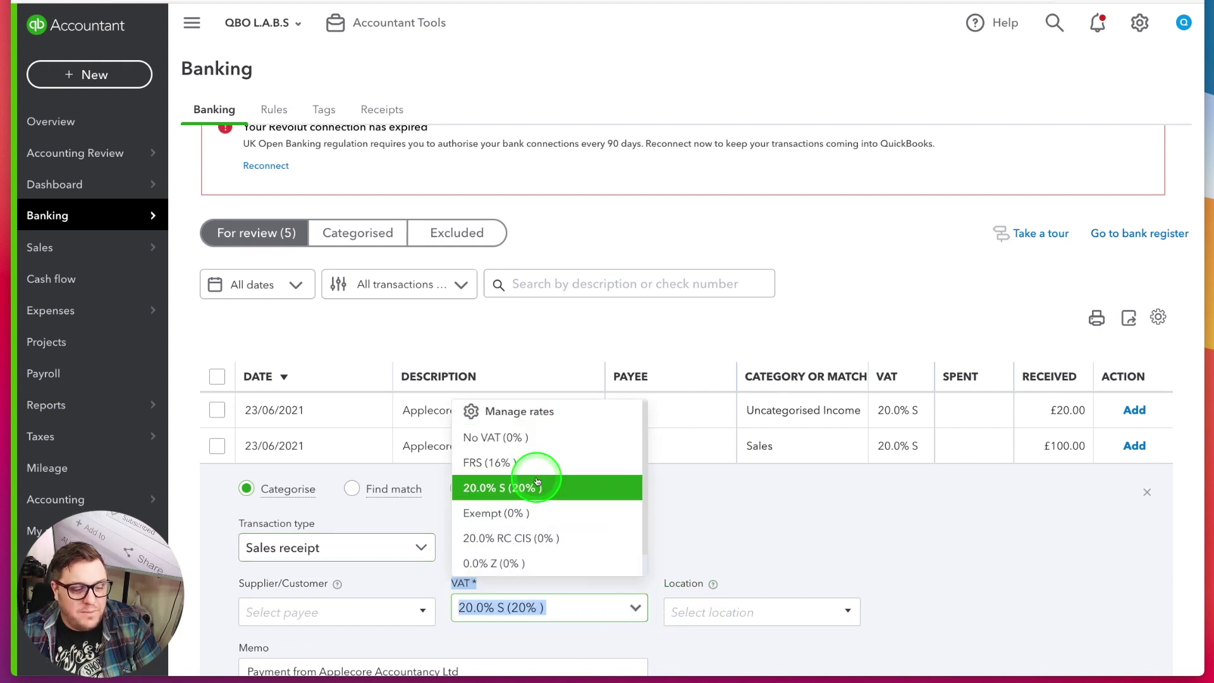
pyautogui.scroll(-1, 552, 513)
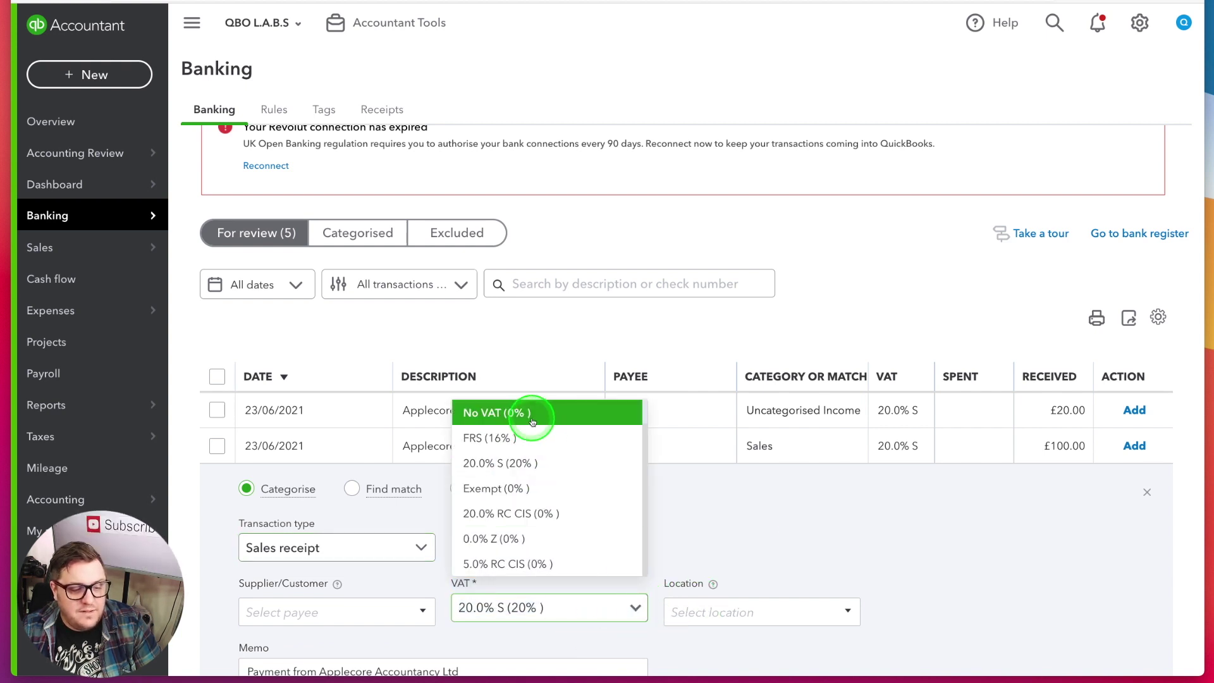
pyautogui.click(528, 412)
pyautogui.click(927, 593)
pyautogui.scroll(-4, 1014, 561)
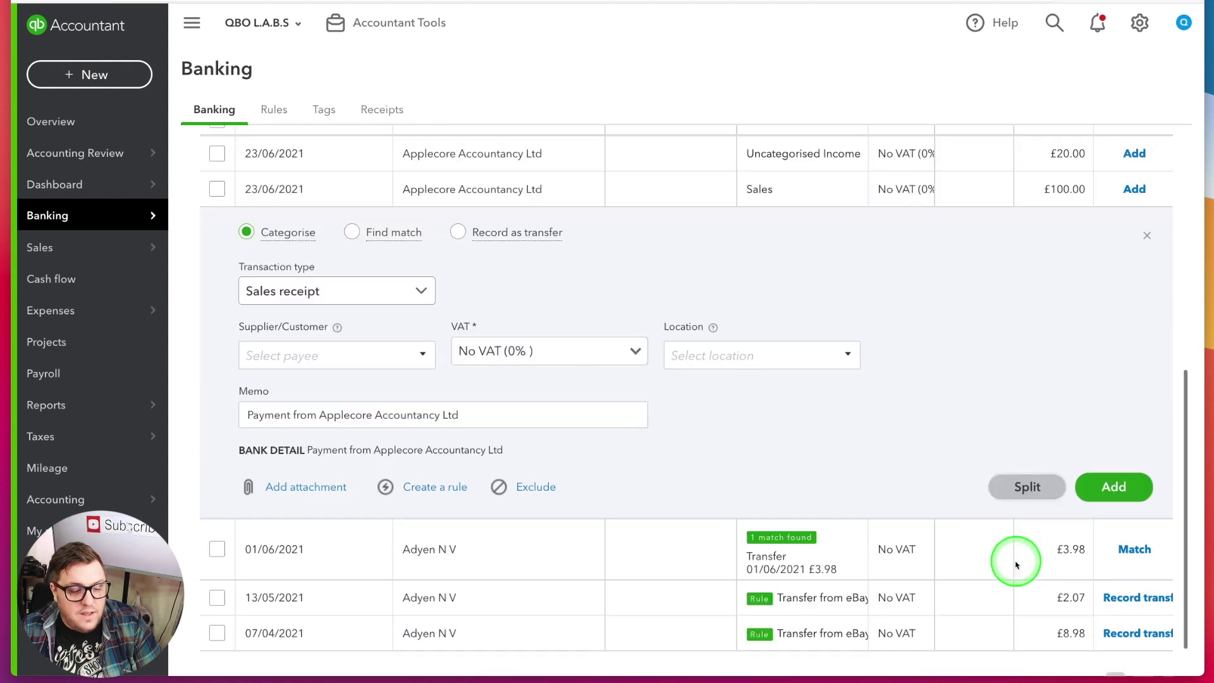
pyautogui.click(1109, 493)
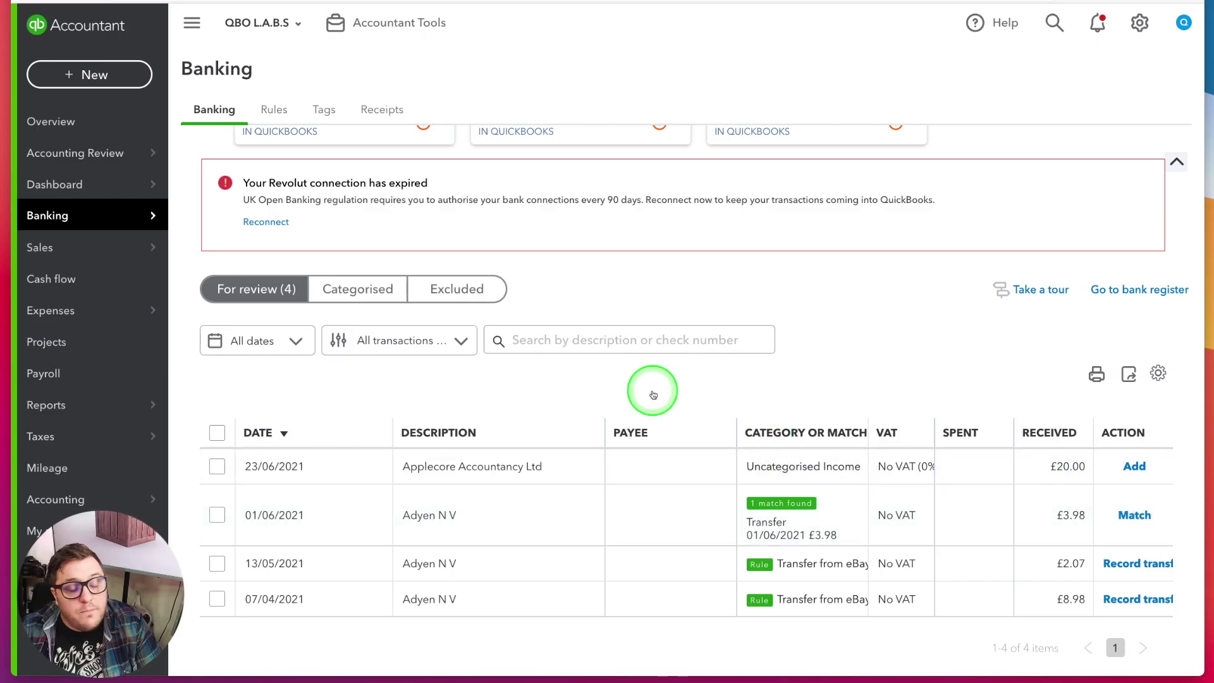
# Open the £100.00 sales receipt dated 23/06/2021 from the recent transactions and display its transaction journal.
pyautogui.click(1053, 23)
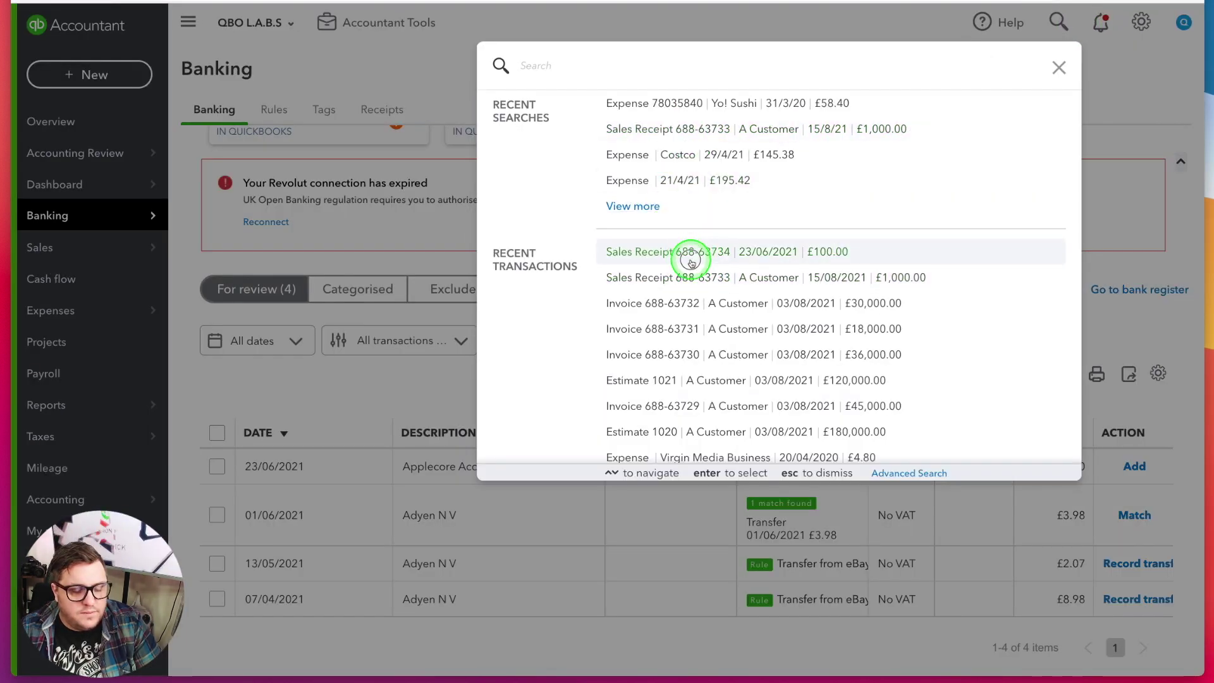
pyautogui.click(693, 253)
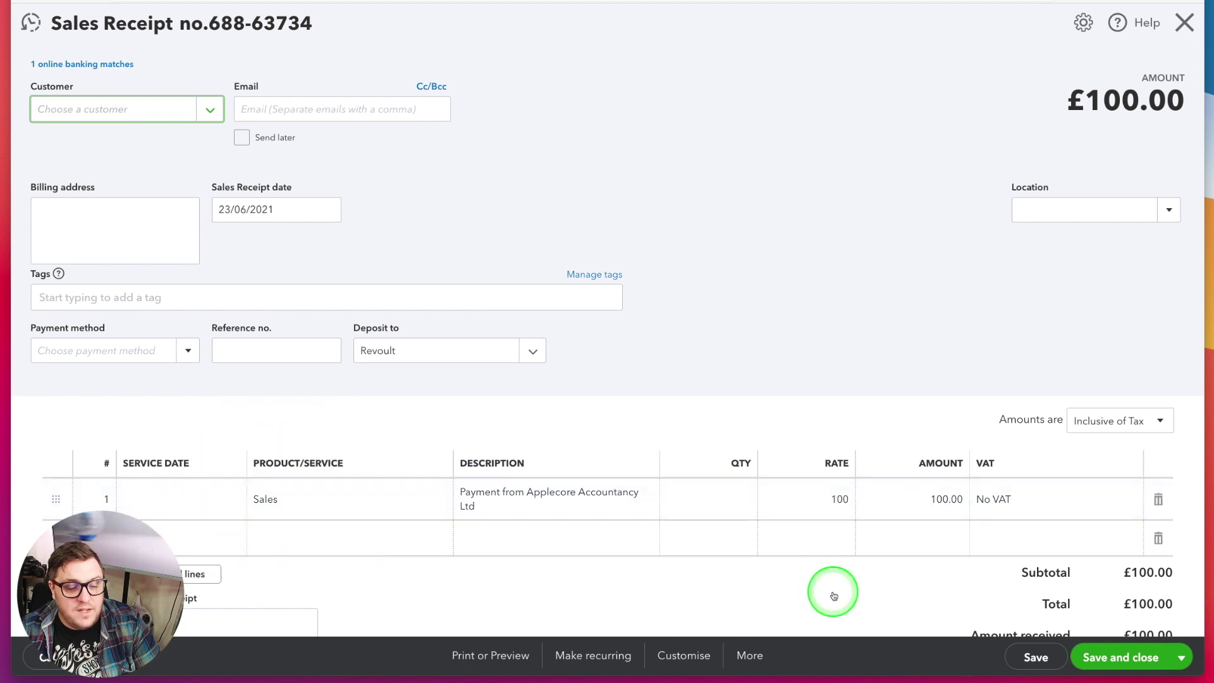
pyautogui.click(751, 663)
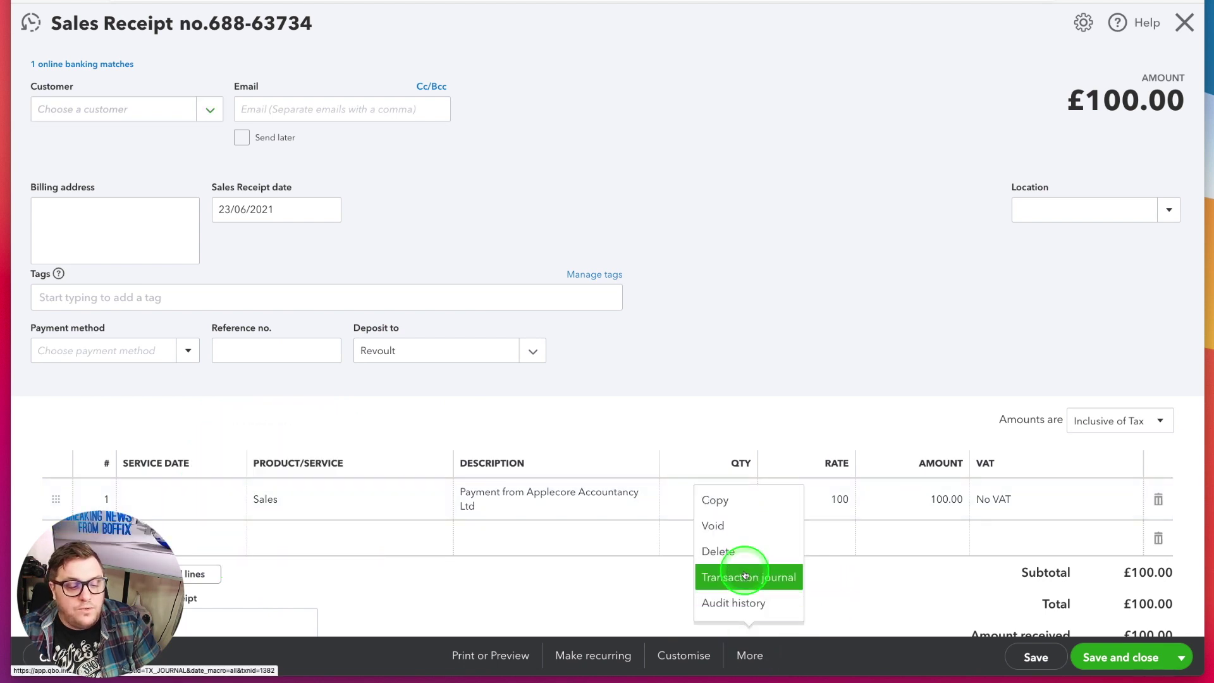
pyautogui.click(749, 572)
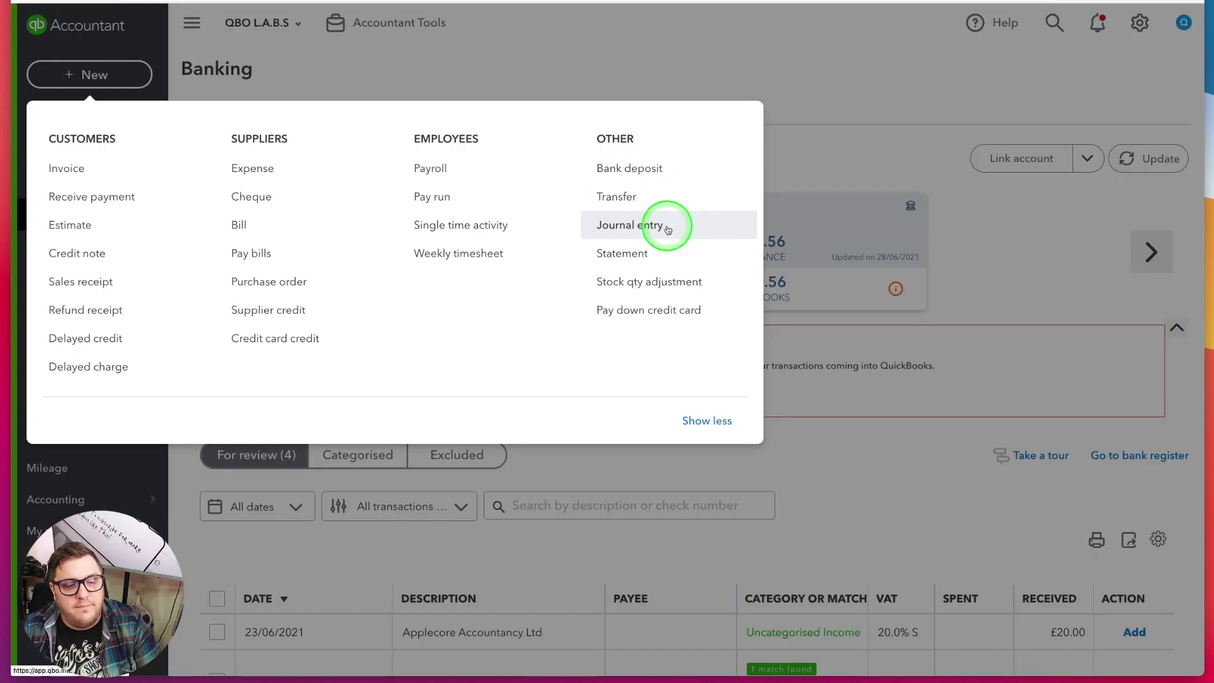
# Record and save a journal entry debiting Business Bank 100.00 and crediting Sales 100.00, and open the transaction search.
pyautogui.click(668, 229)
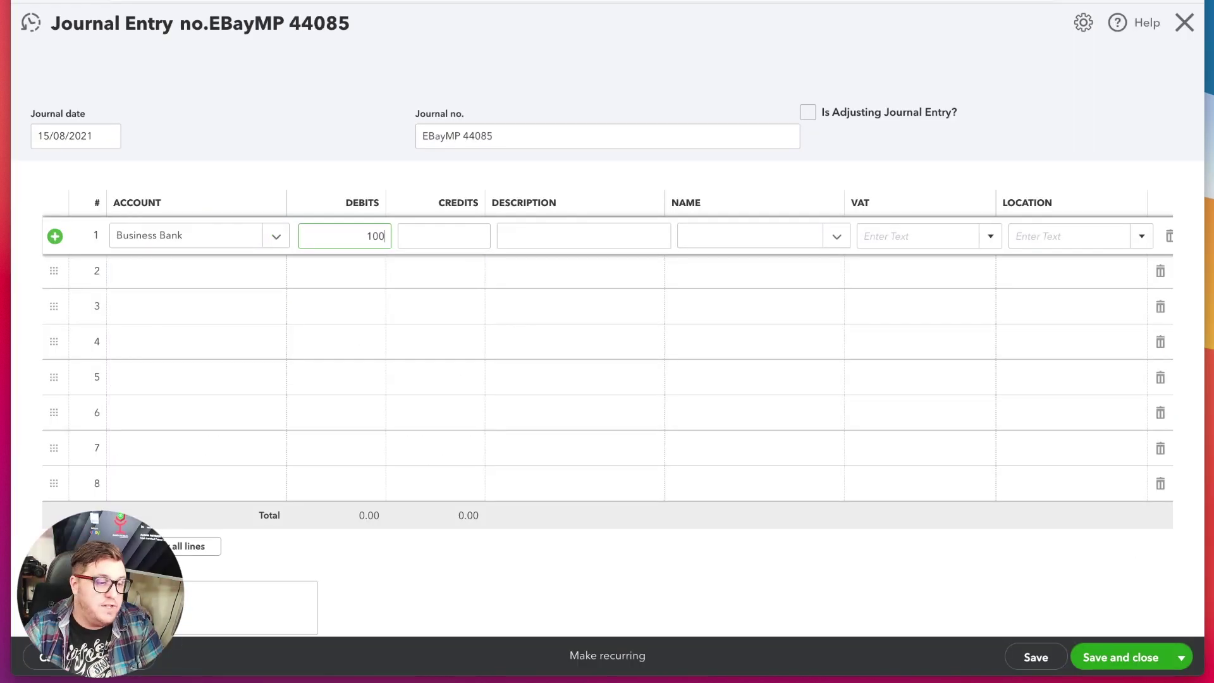
pyautogui.click(217, 266)
pyautogui.write('sale')
pyautogui.press('Tab')
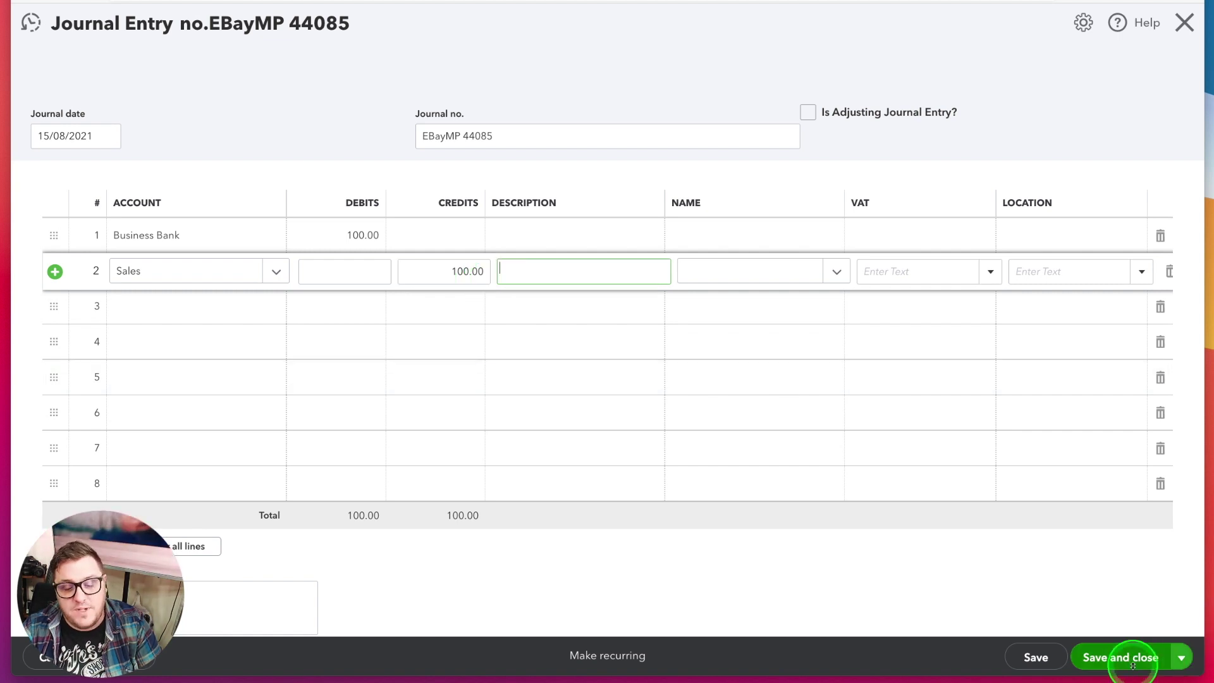
pyautogui.click(1076, 628)
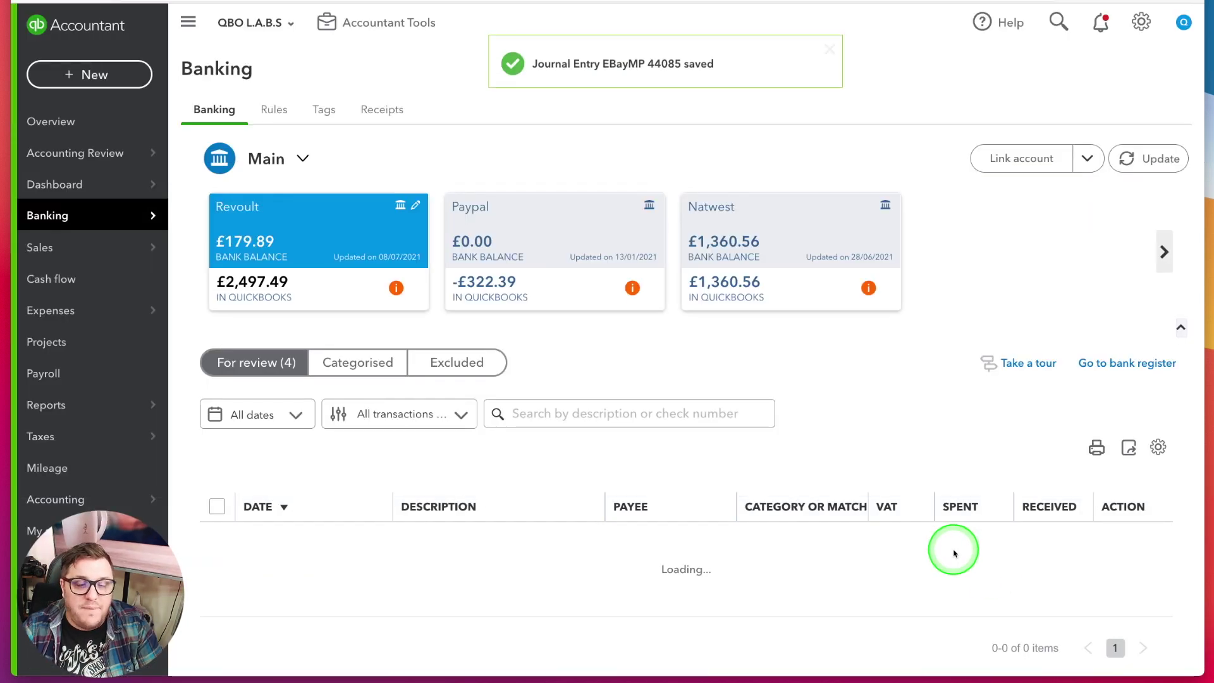
pyautogui.click(1058, 22)
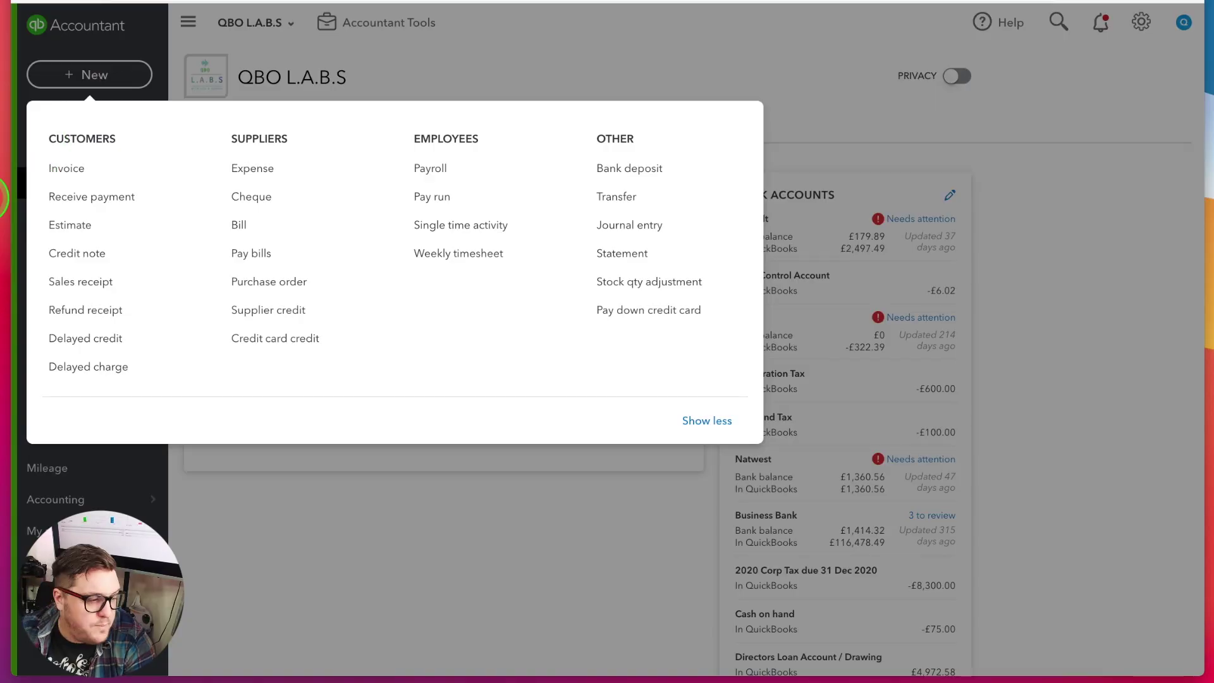
# Open the Trial Balance report and review its debit and credit columns through all accounts.
pyautogui.click(371, 618)
pyautogui.moveTo(95, 400)
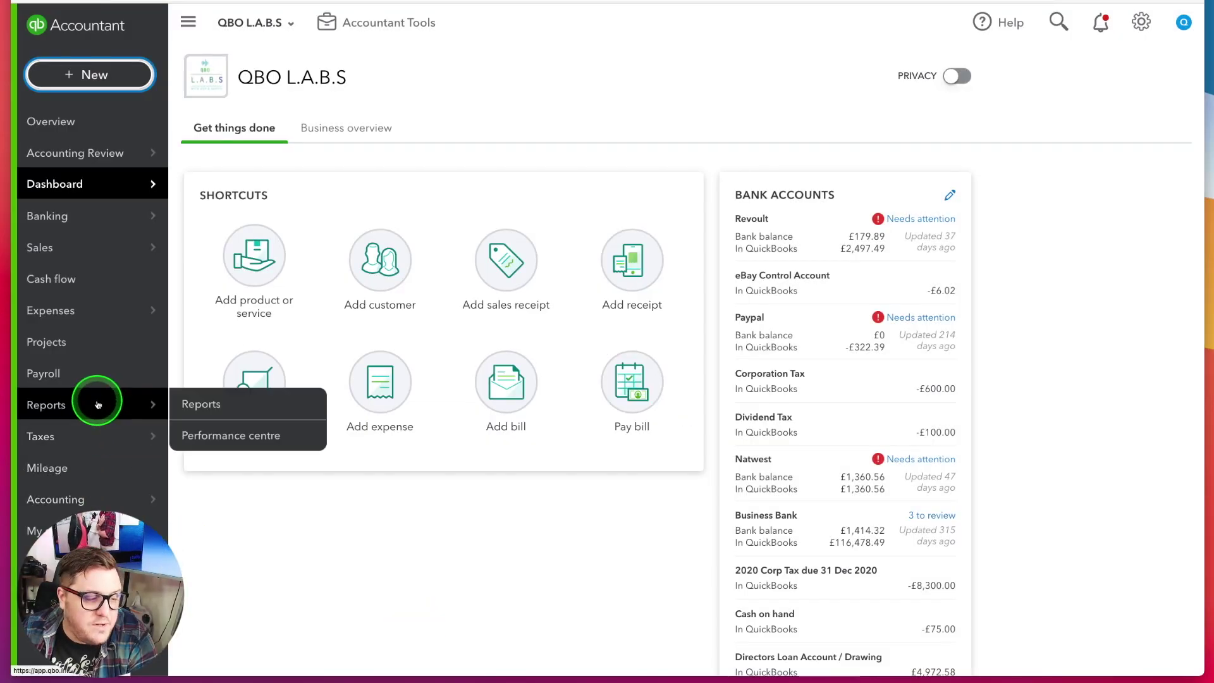
pyautogui.click(211, 401)
pyautogui.click(670, 390)
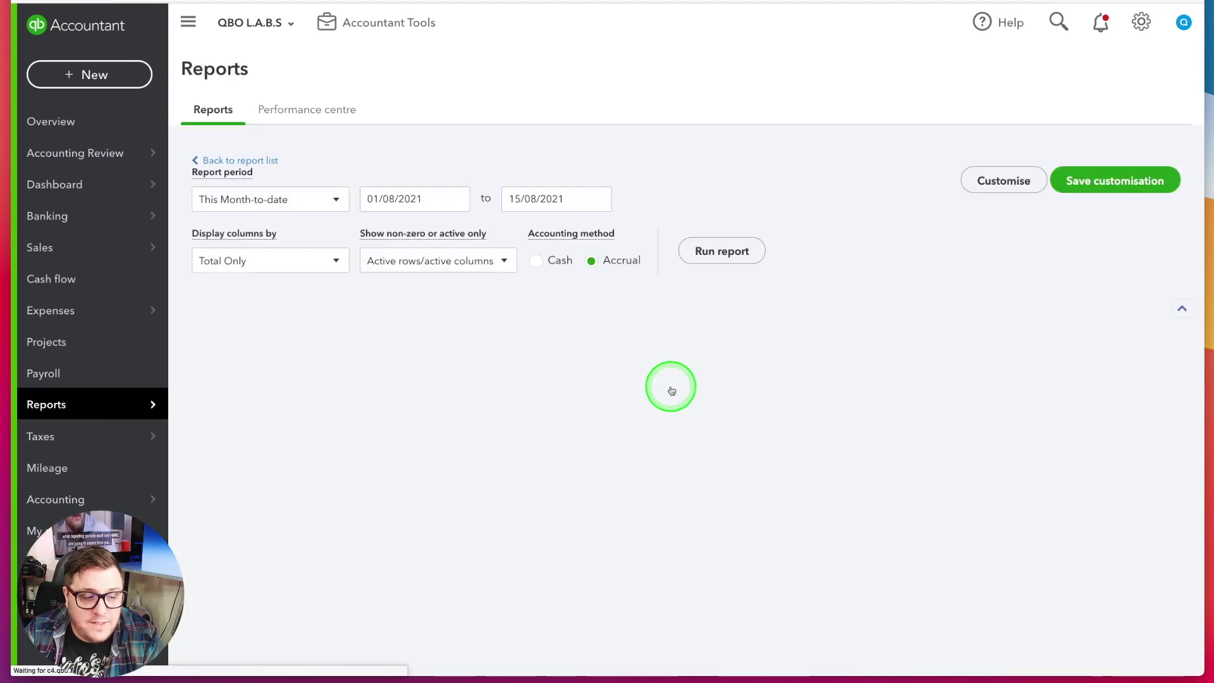
pyautogui.scroll(-3, 790, 386)
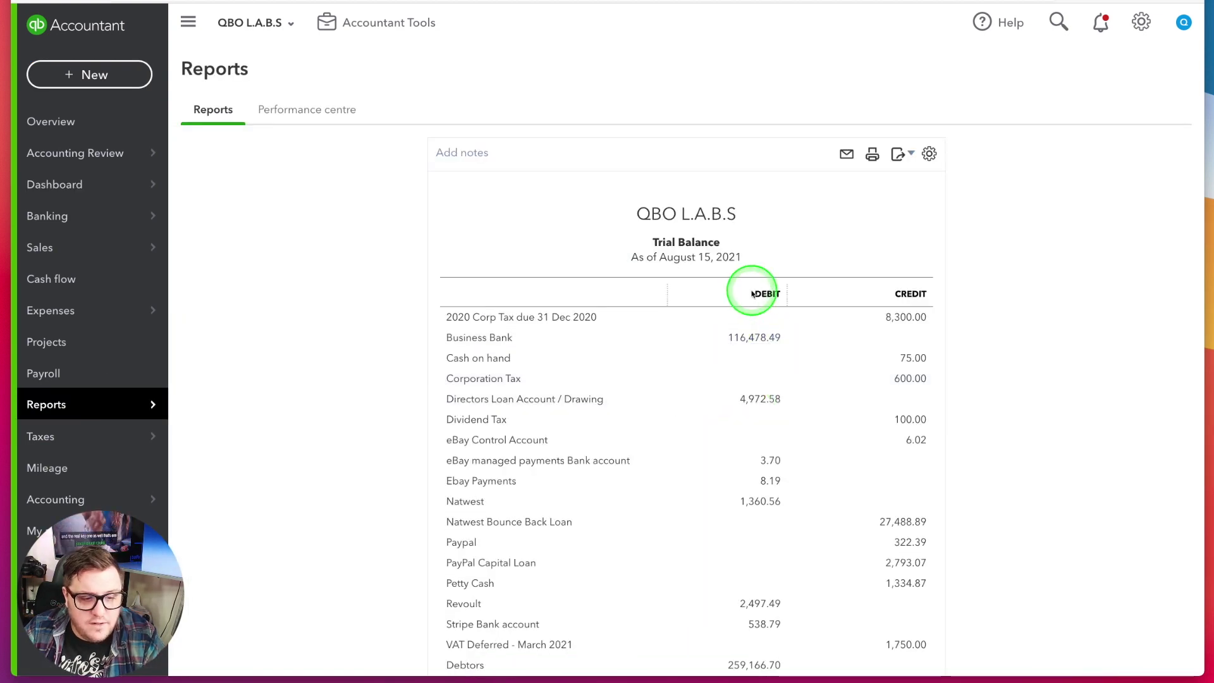
pyautogui.scroll(-7, 845, 366)
pyautogui.scroll(-10, 846, 365)
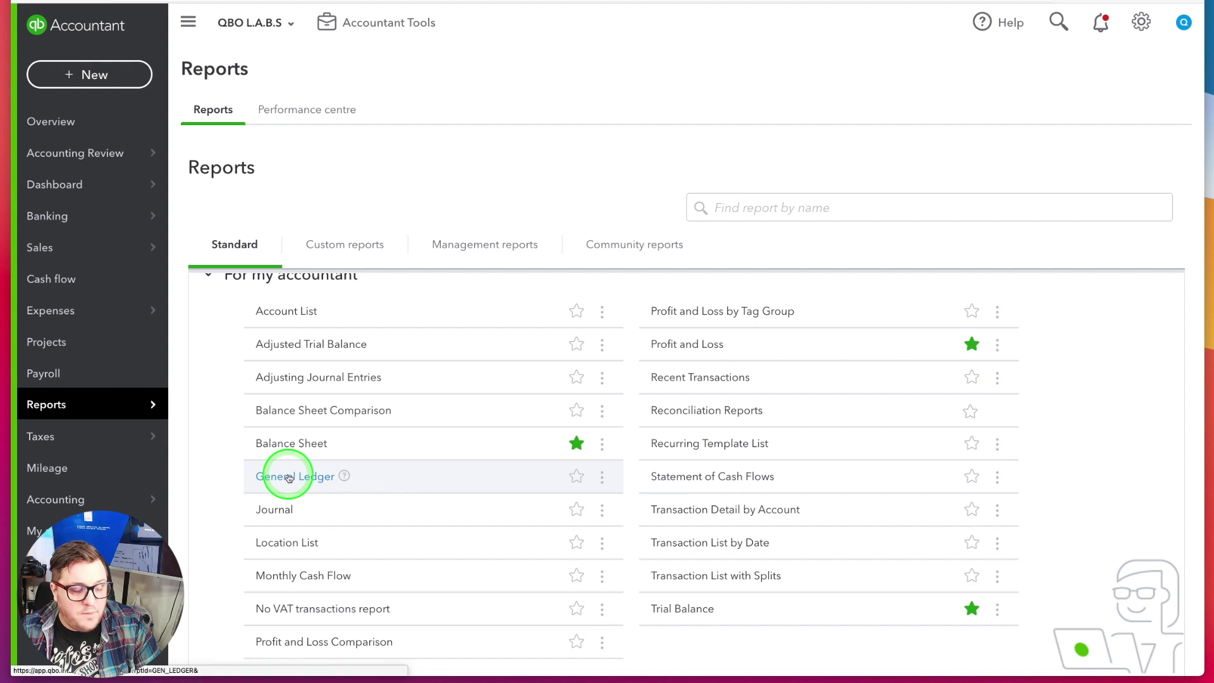
# Open the General Ledger report for today, 15/08/2021, and examine the debit entries under Business Bank.
pyautogui.click(280, 481)
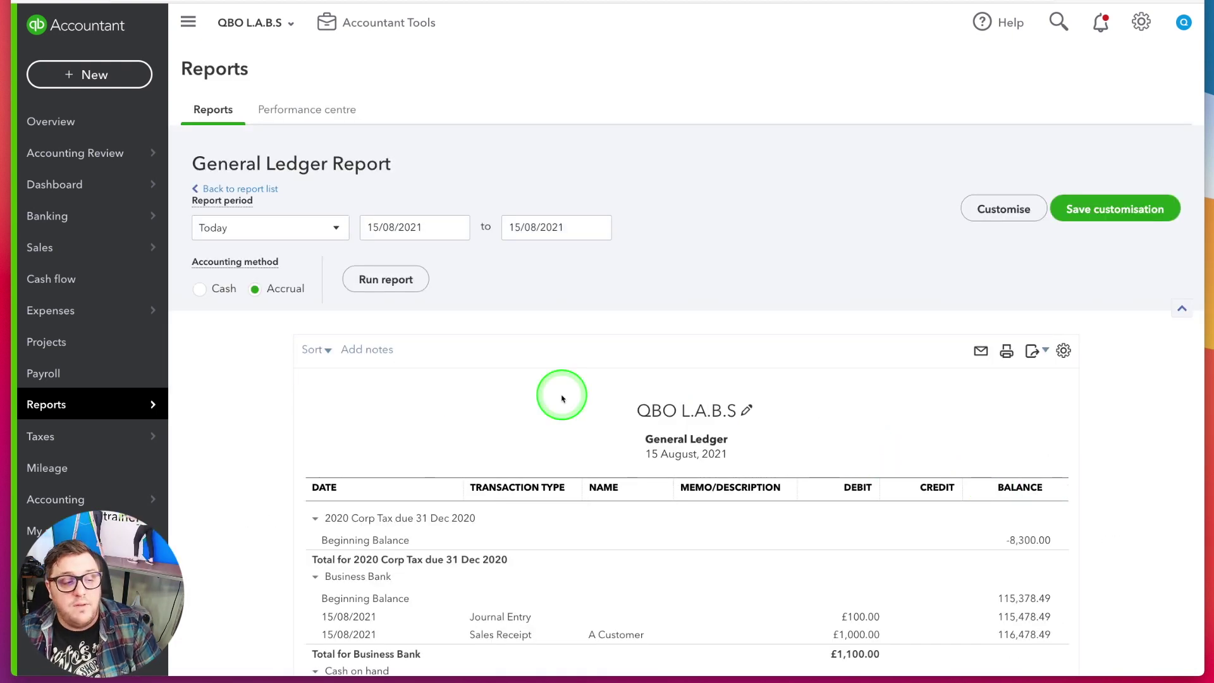
pyautogui.scroll(-1, 886, 558)
pyautogui.scroll(1, 886, 559)
pyautogui.scroll(-2, 887, 556)
pyautogui.scroll(2, 887, 556)
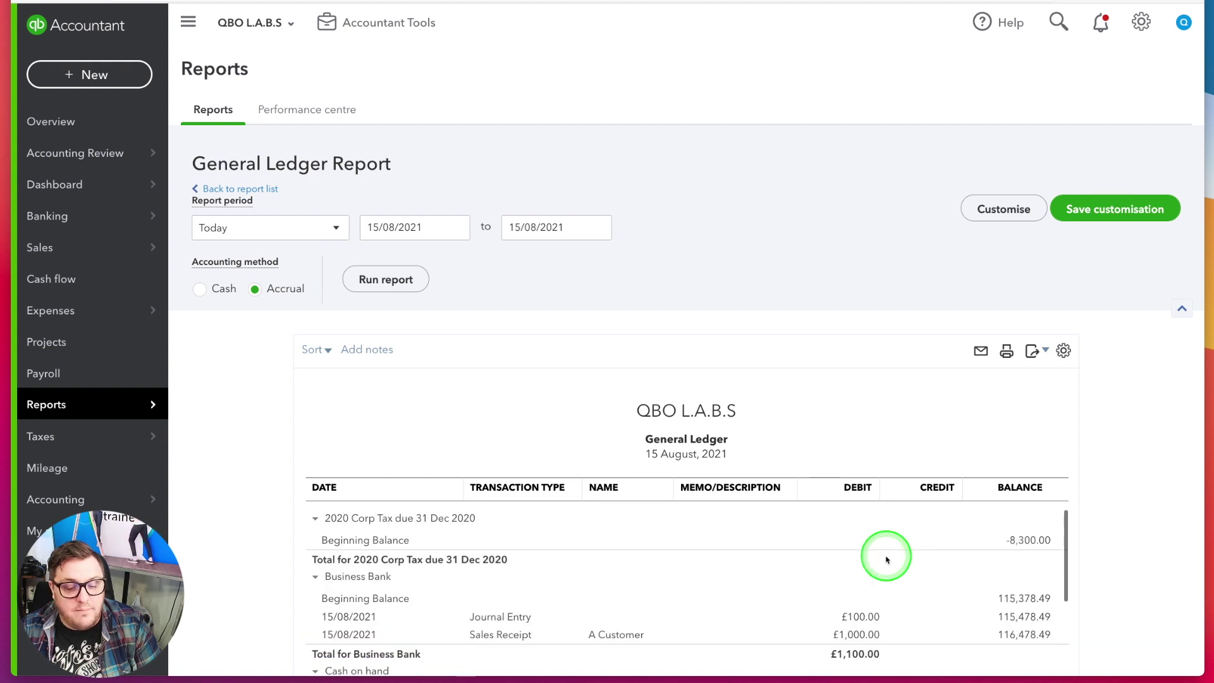
pyautogui.scroll(-2, 954, 545)
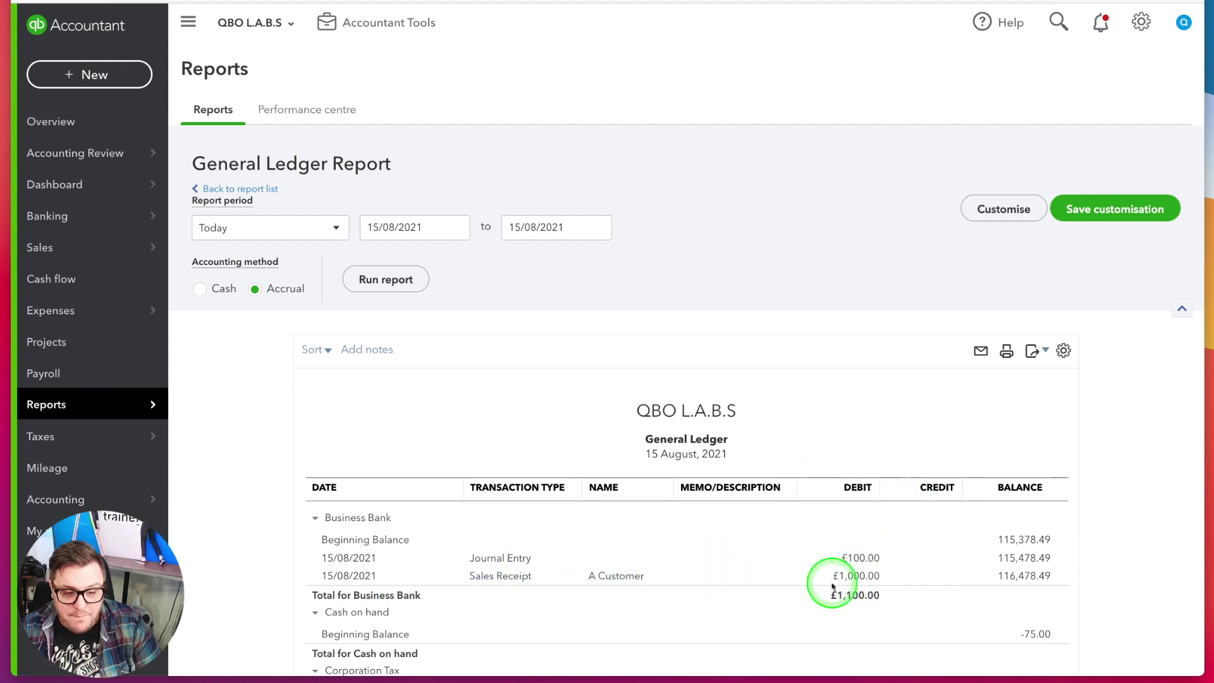
# Find the Sales account in the General Ledger and examine the matching credit entries for 15/08/2021.
pyautogui.scroll(-20, 945, 606)
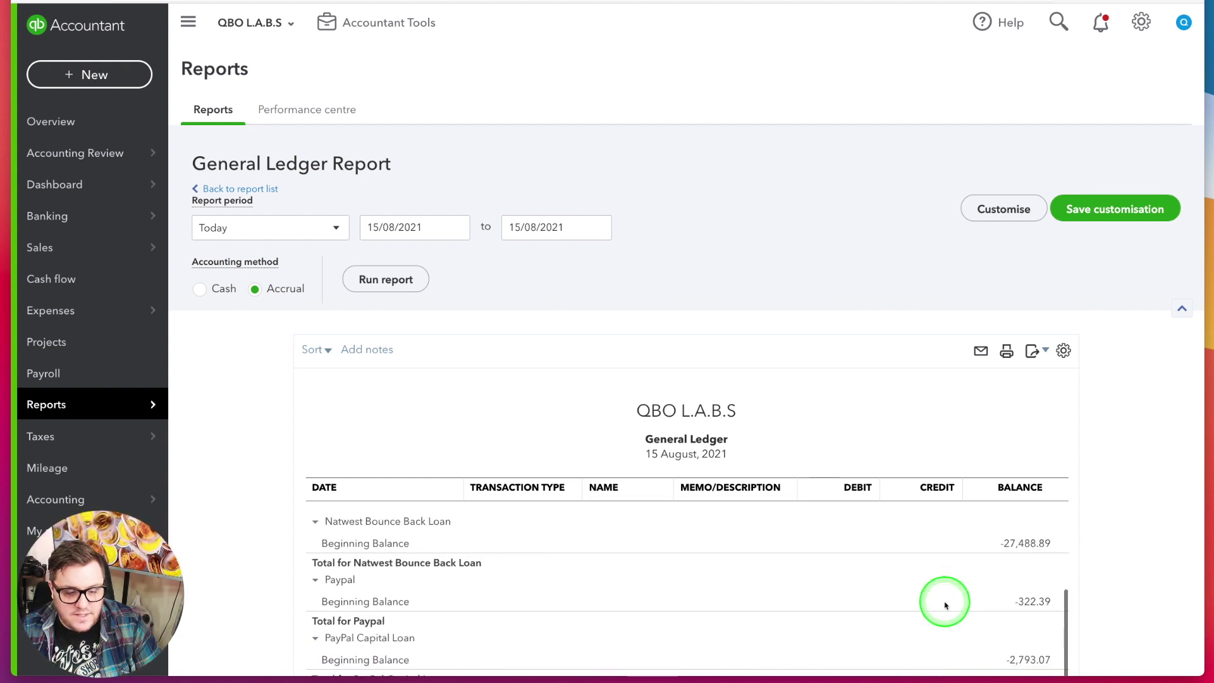
pyautogui.scroll(-10, 952, 605)
pyautogui.scroll(8, 968, 604)
pyautogui.scroll(-3, 972, 602)
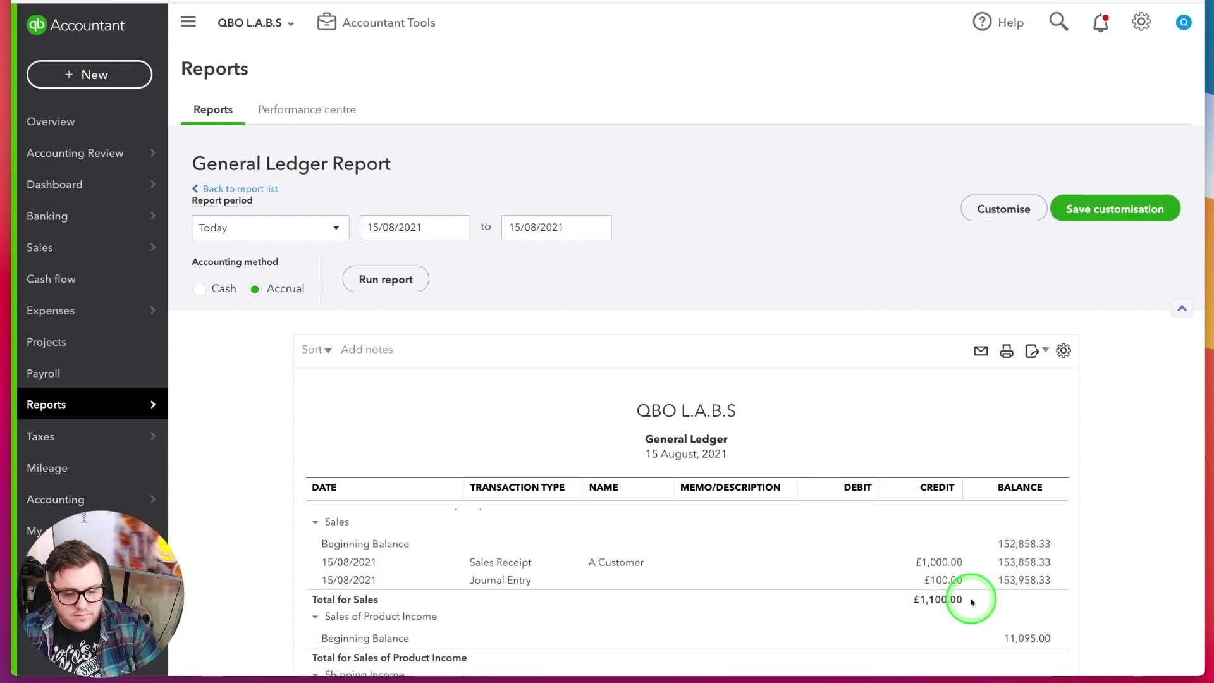
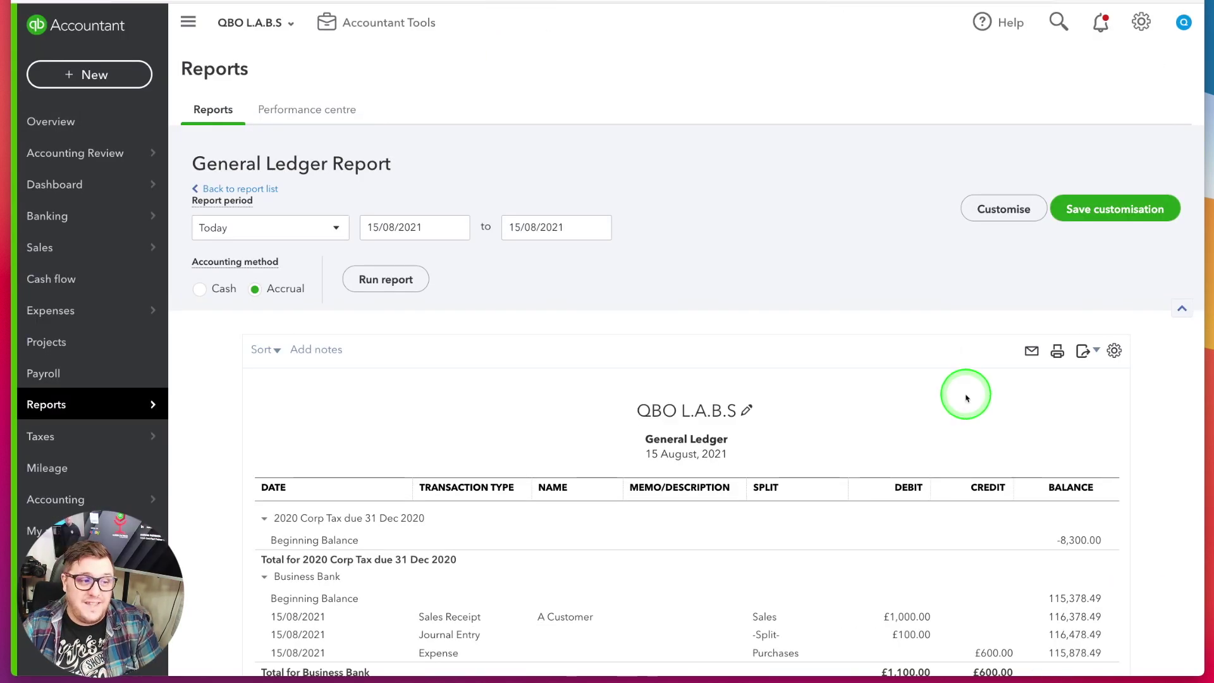
# Examine the updated General Ledger's entries under Business Bank, Sales and Purchases, through to the end of the report.
pyautogui.scroll(-5, 966, 398)
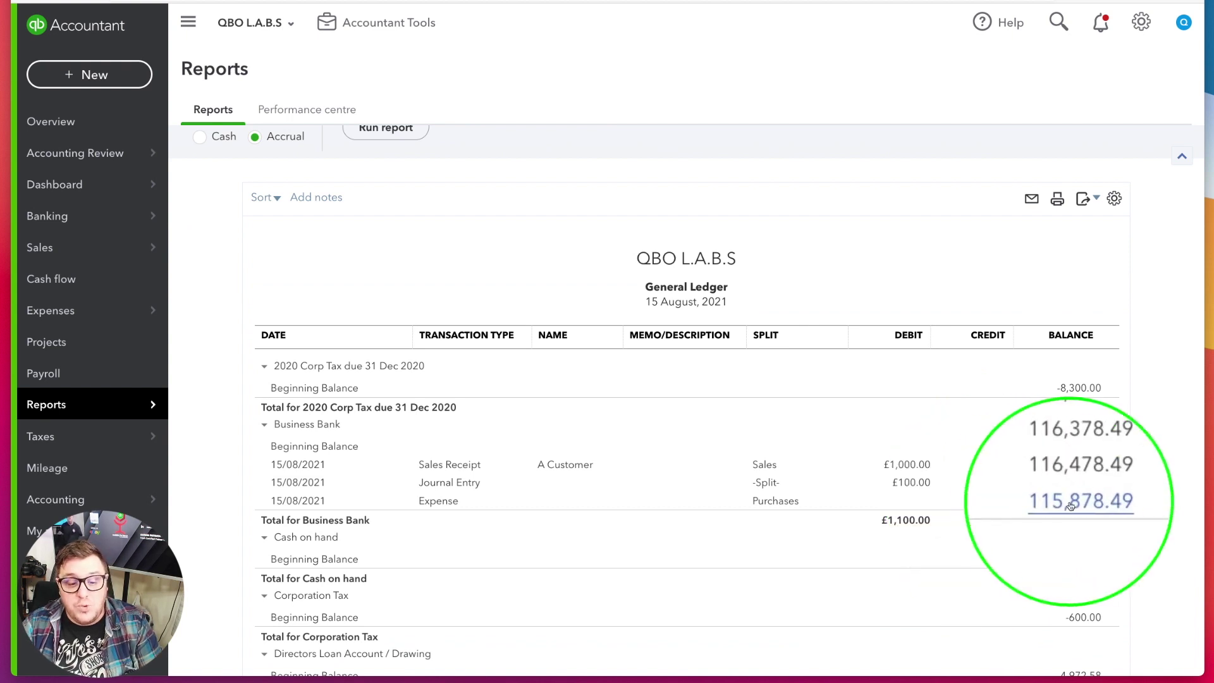
pyautogui.scroll(-15, 997, 499)
pyautogui.scroll(-20, 993, 501)
pyautogui.scroll(-10, 993, 501)
pyautogui.scroll(2, 992, 496)
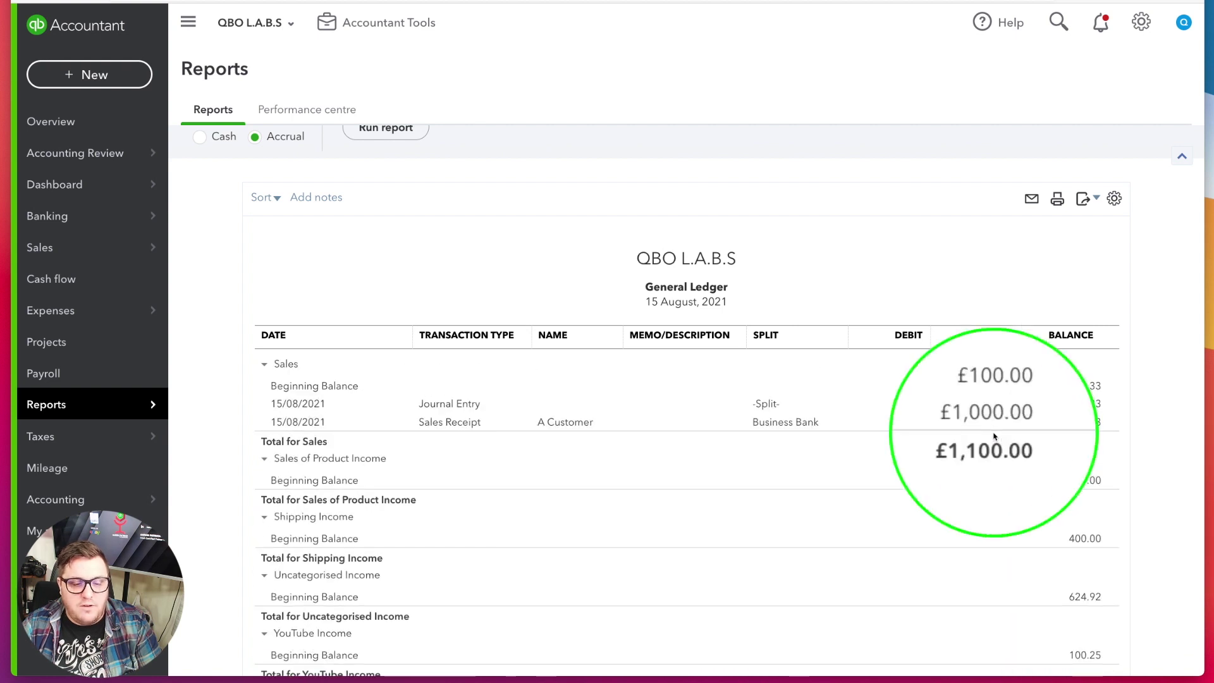
pyautogui.scroll(-12, 991, 430)
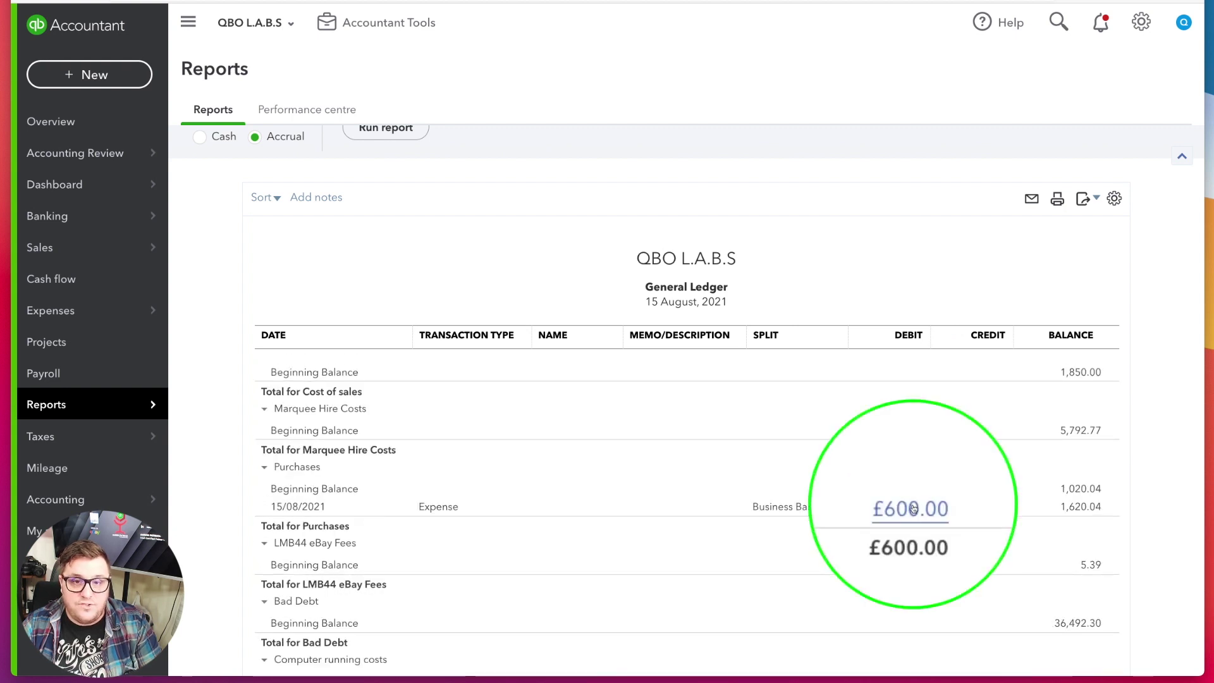
pyautogui.scroll(-15, 954, 455)
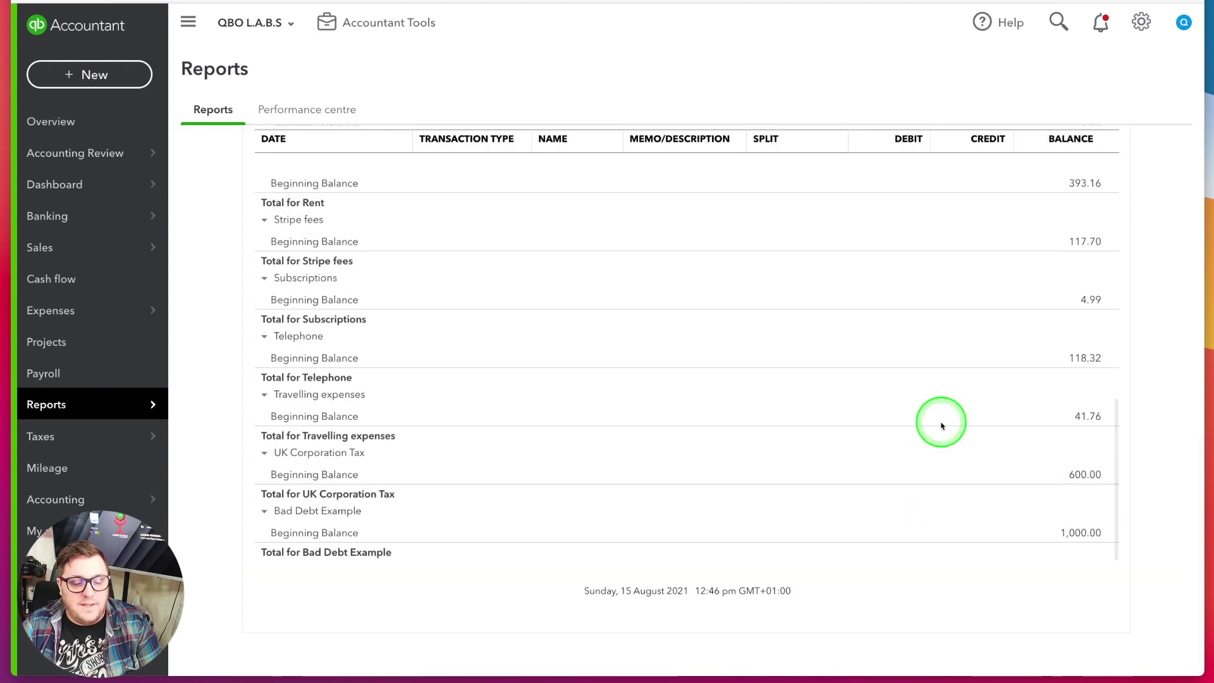
# Go back to the start of the General Ledger and review the debit and credit entries under Business Bank.
pyautogui.scroll(15, 940, 425)
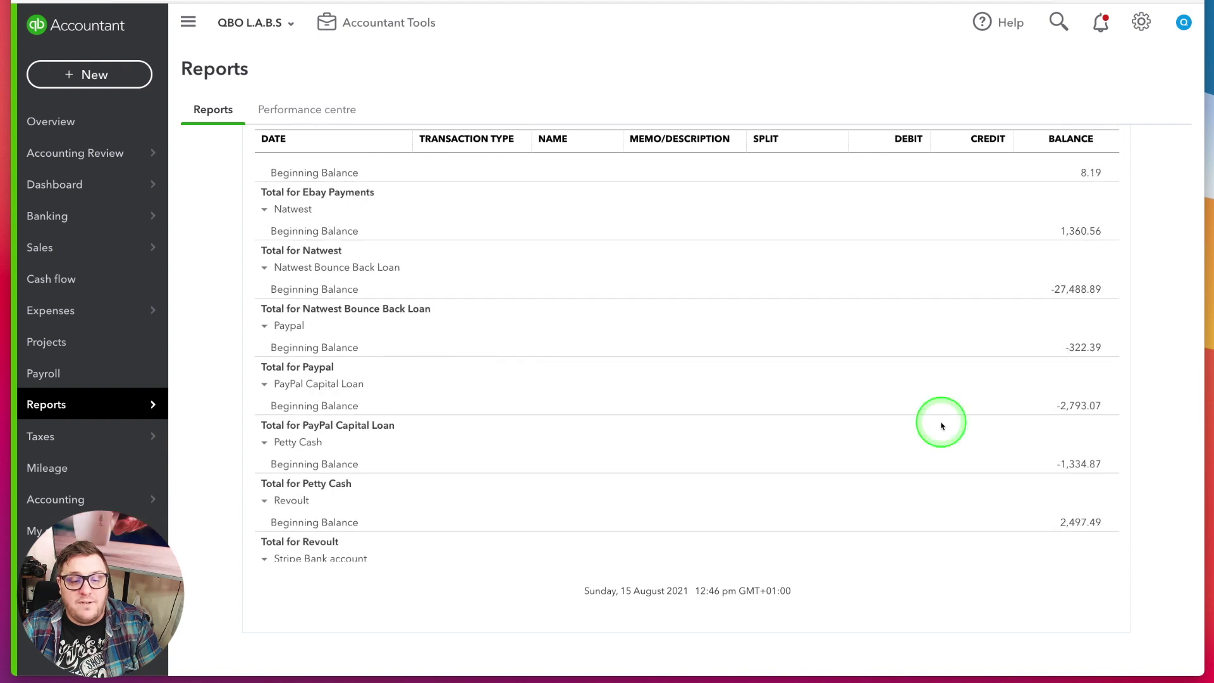
pyautogui.scroll(3, 940, 426)
pyautogui.scroll(10, 940, 425)
pyautogui.scroll(-3, 954, 417)
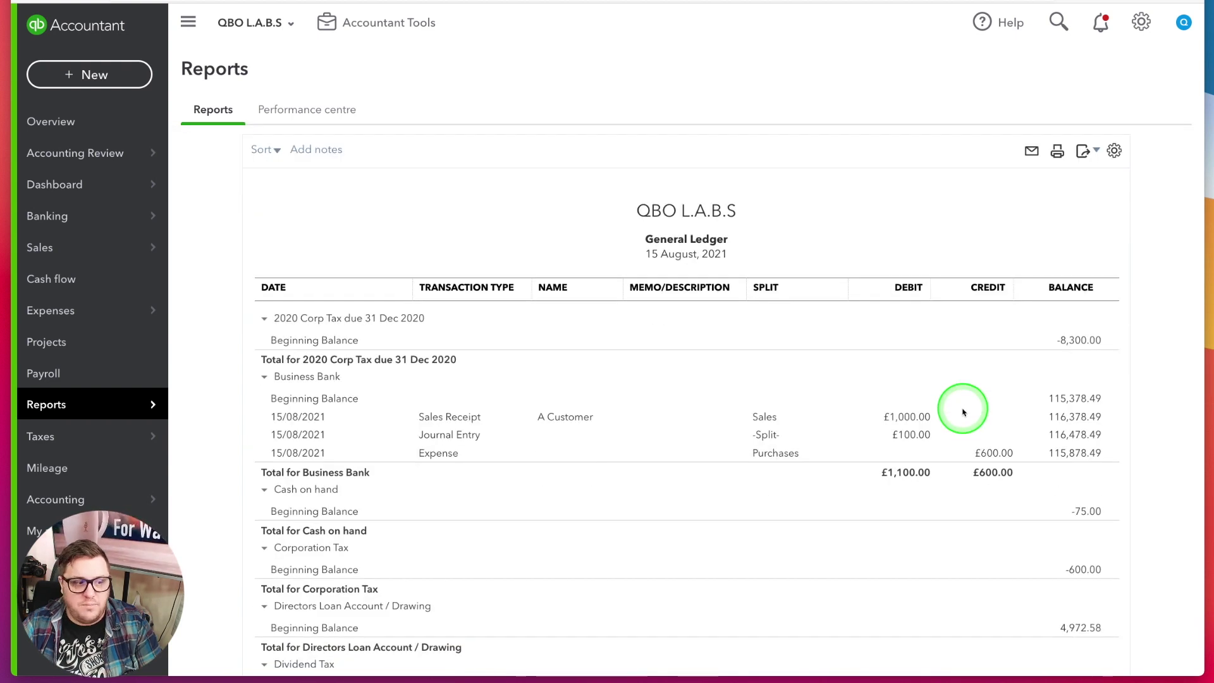
# Open the Profit and Loss report and run it for today, 15/08/2021, to view its income and cost of sales.
pyautogui.moveTo(130, 398)
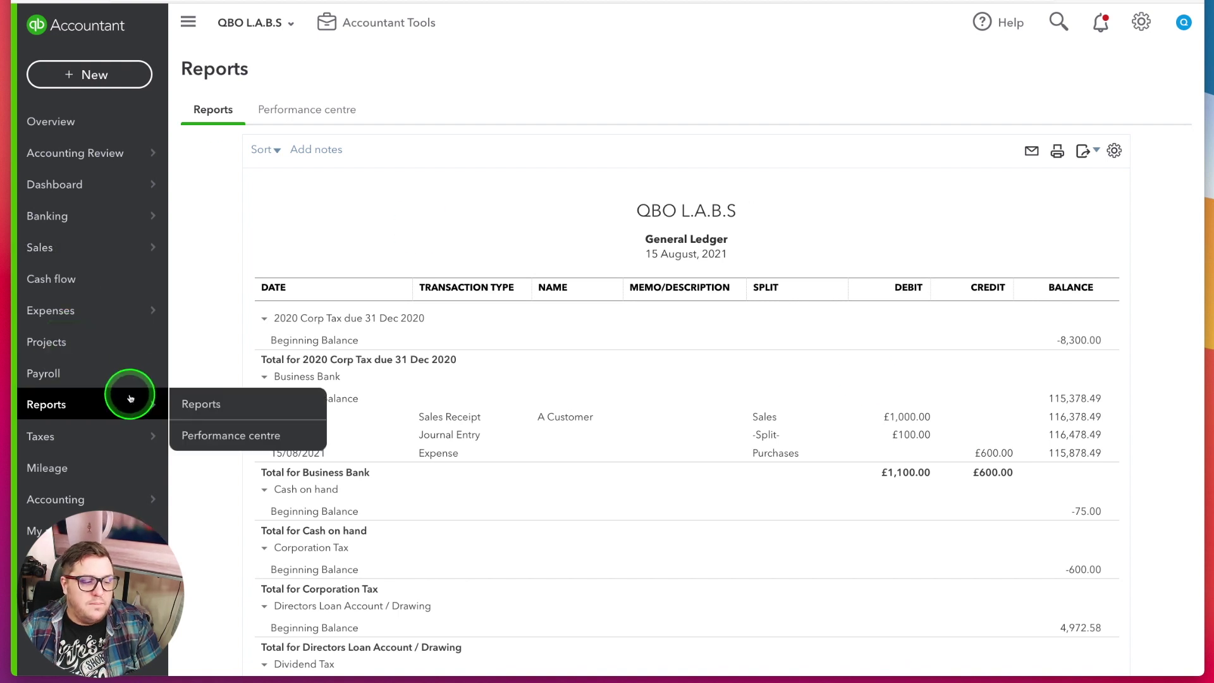
pyautogui.click(208, 400)
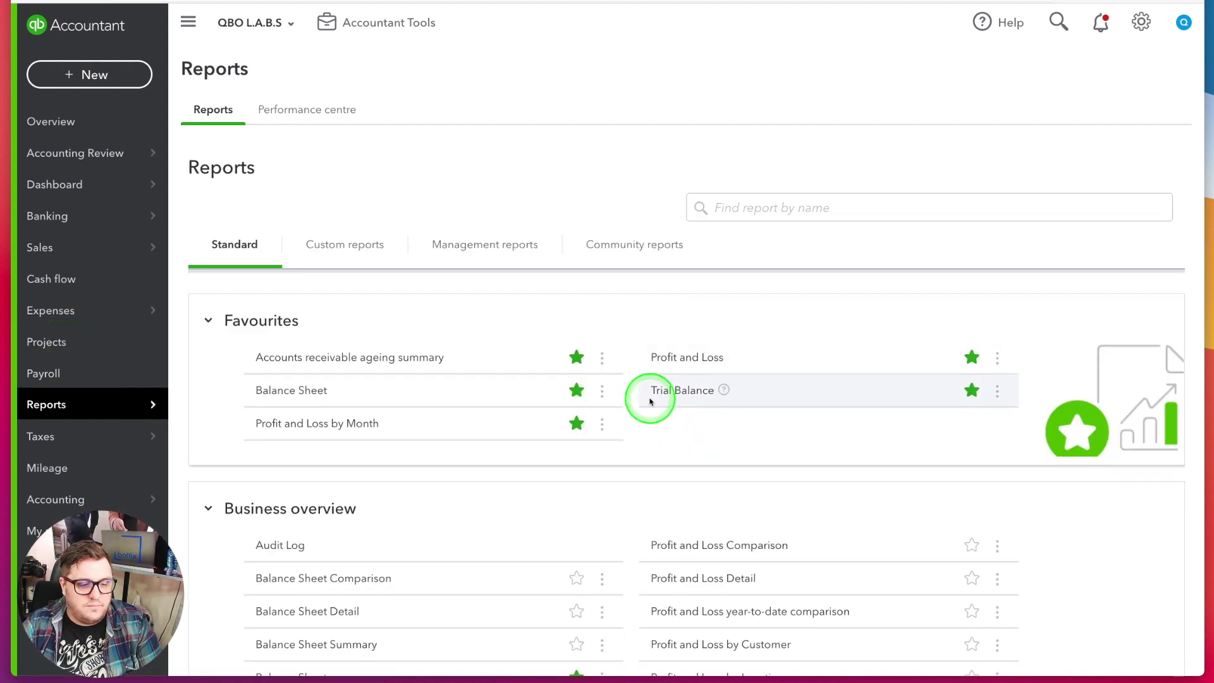
pyautogui.click(673, 363)
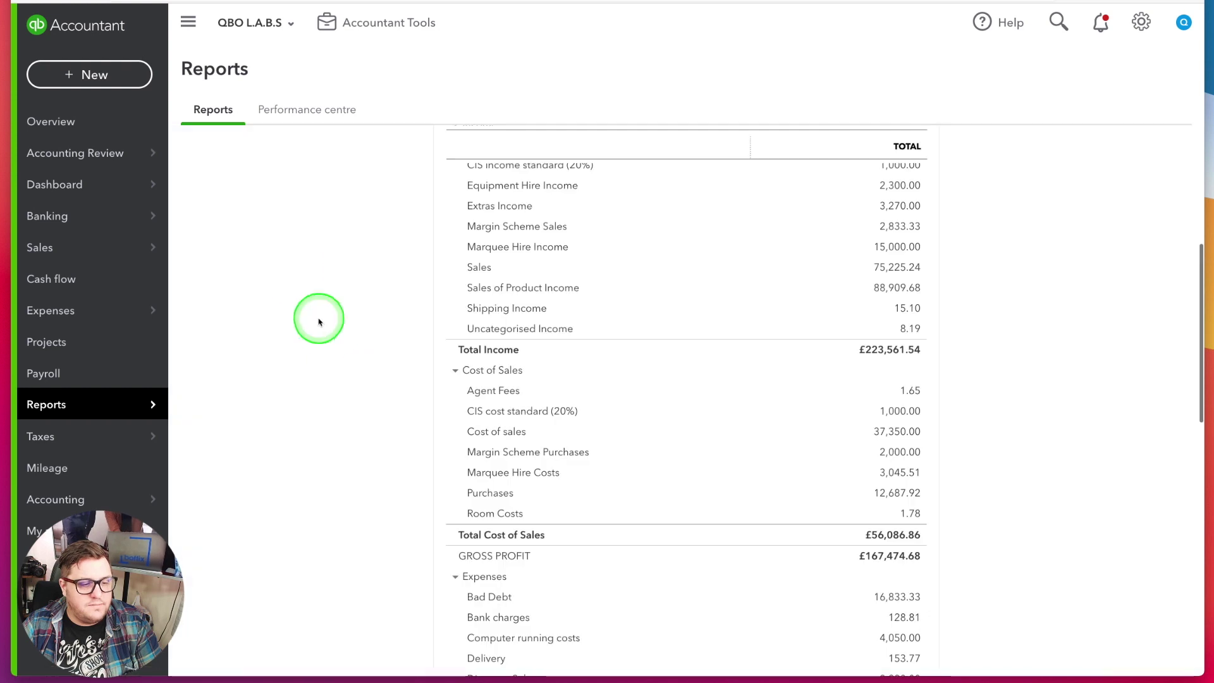
pyautogui.click(237, 237)
pyautogui.scroll(-3, 272, 352)
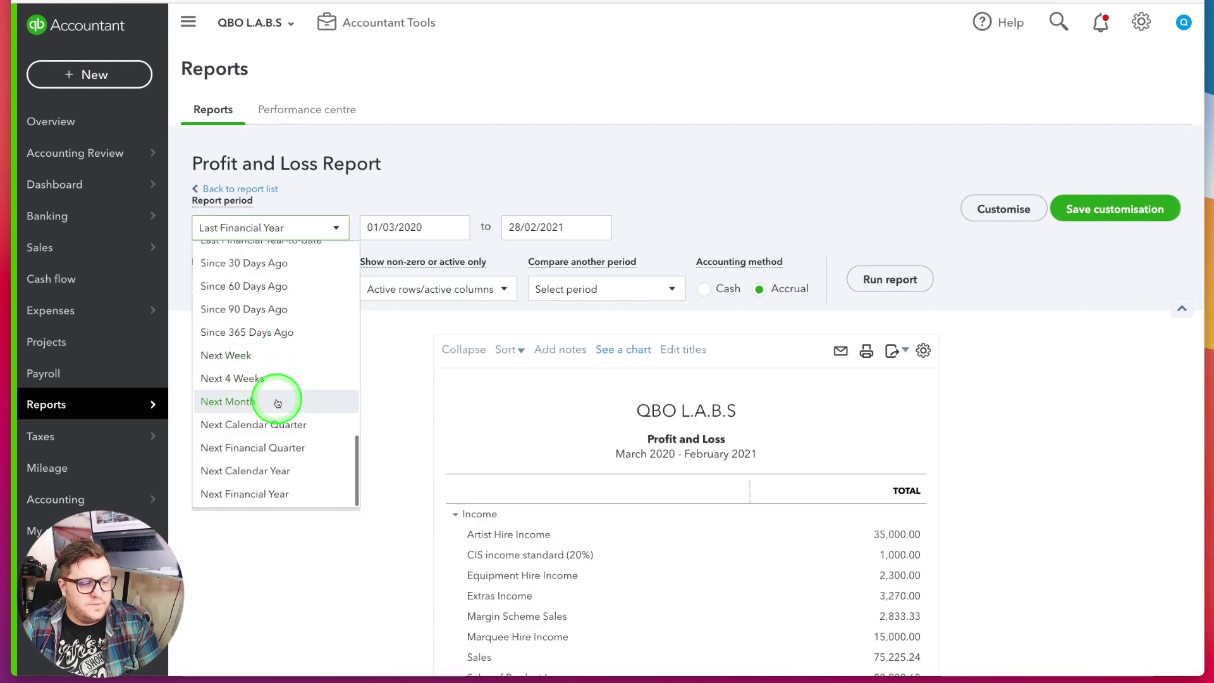
pyautogui.scroll(10, 279, 392)
pyautogui.click(256, 309)
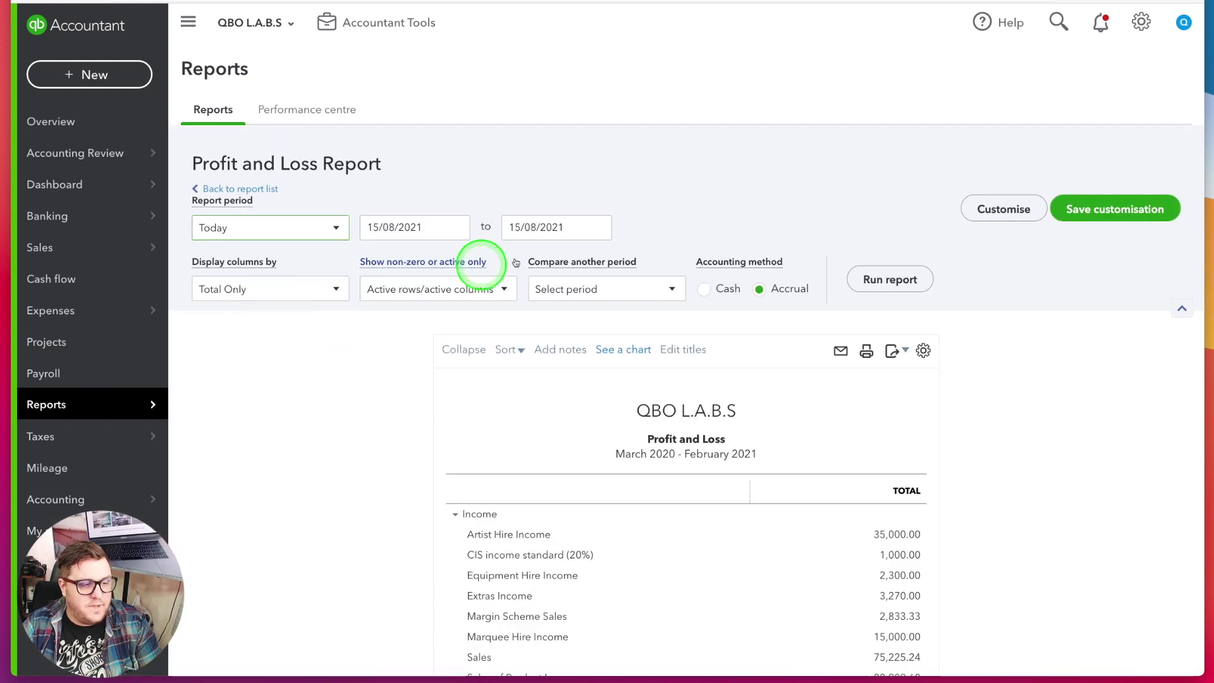
pyautogui.click(872, 279)
pyautogui.scroll(-2, 873, 282)
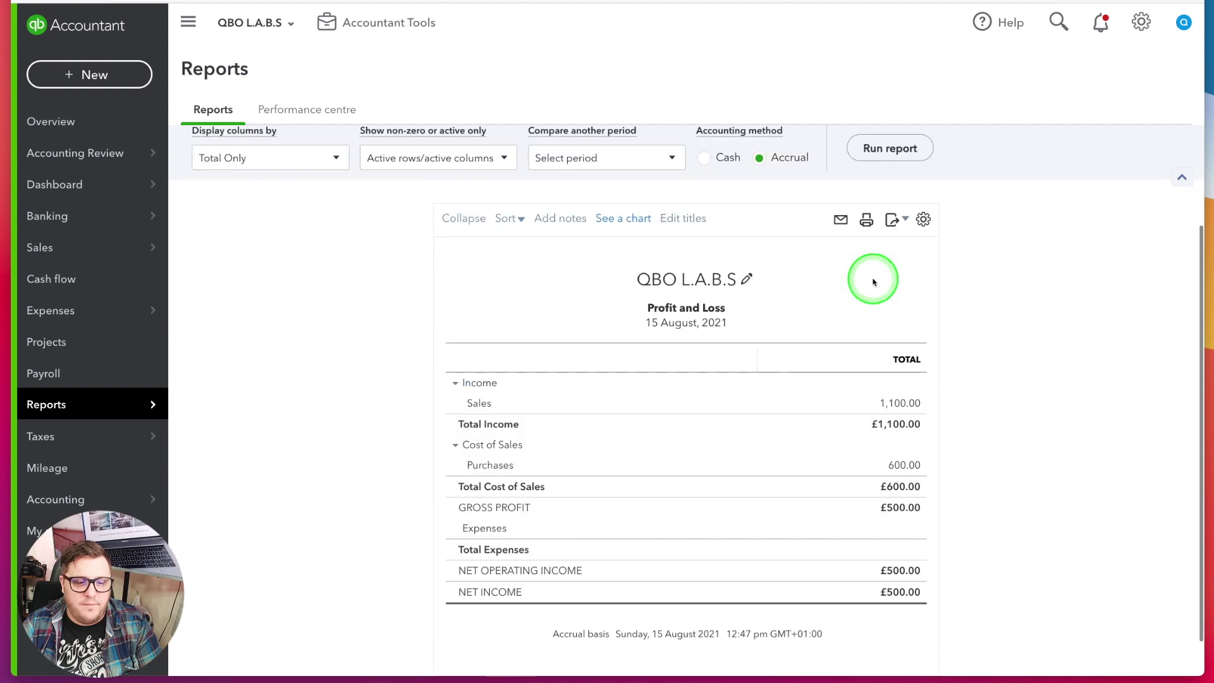